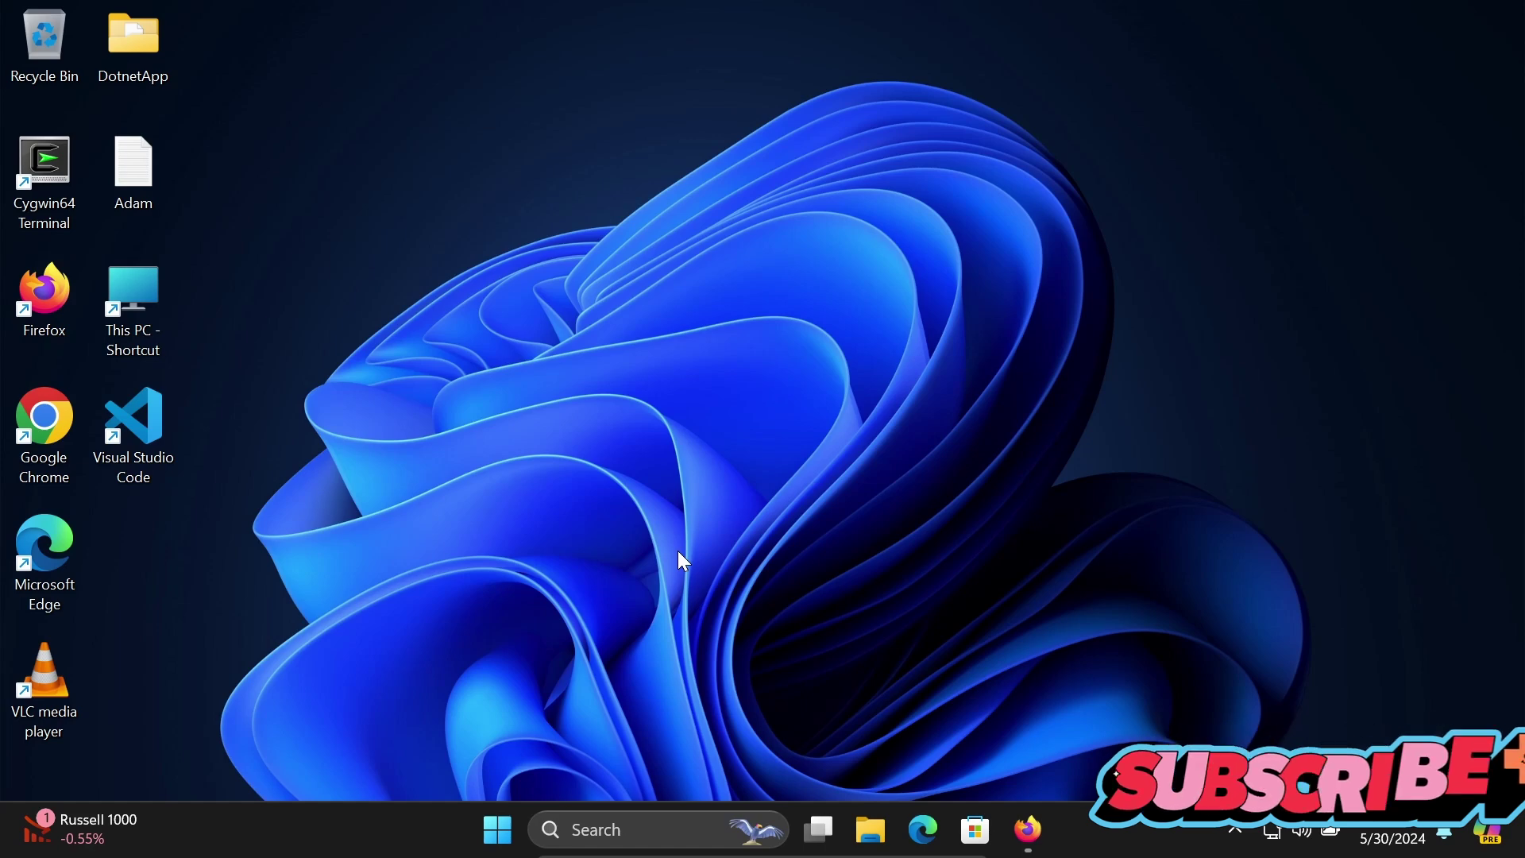
Launch Command Prompt via a 'cmd' search and run sql, which is not recognized.
left_click(618, 826)
type("cmd")
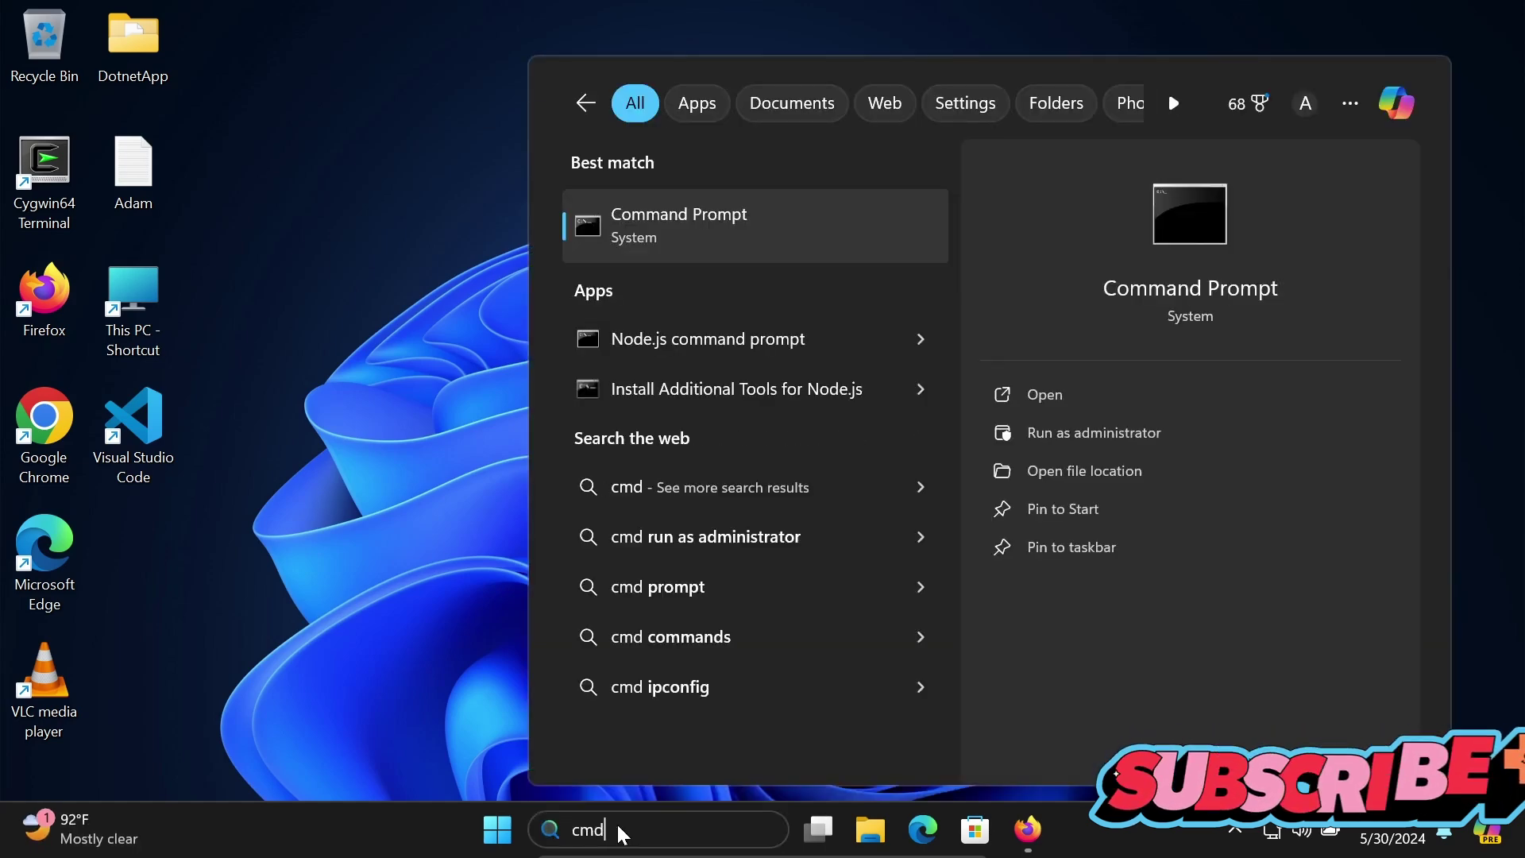
key("Return")
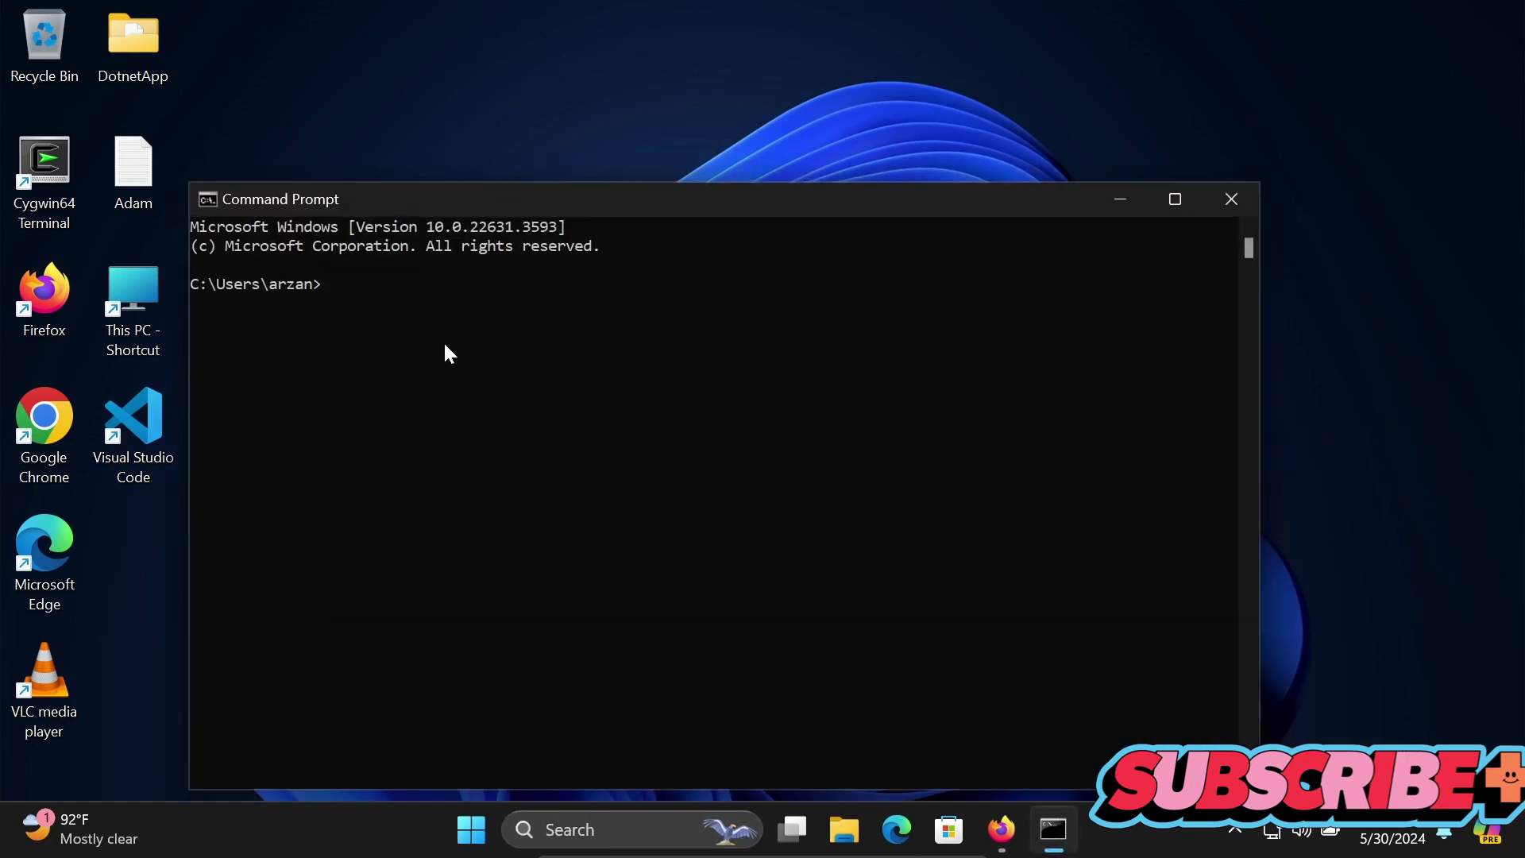
type("sql")
key("Return")
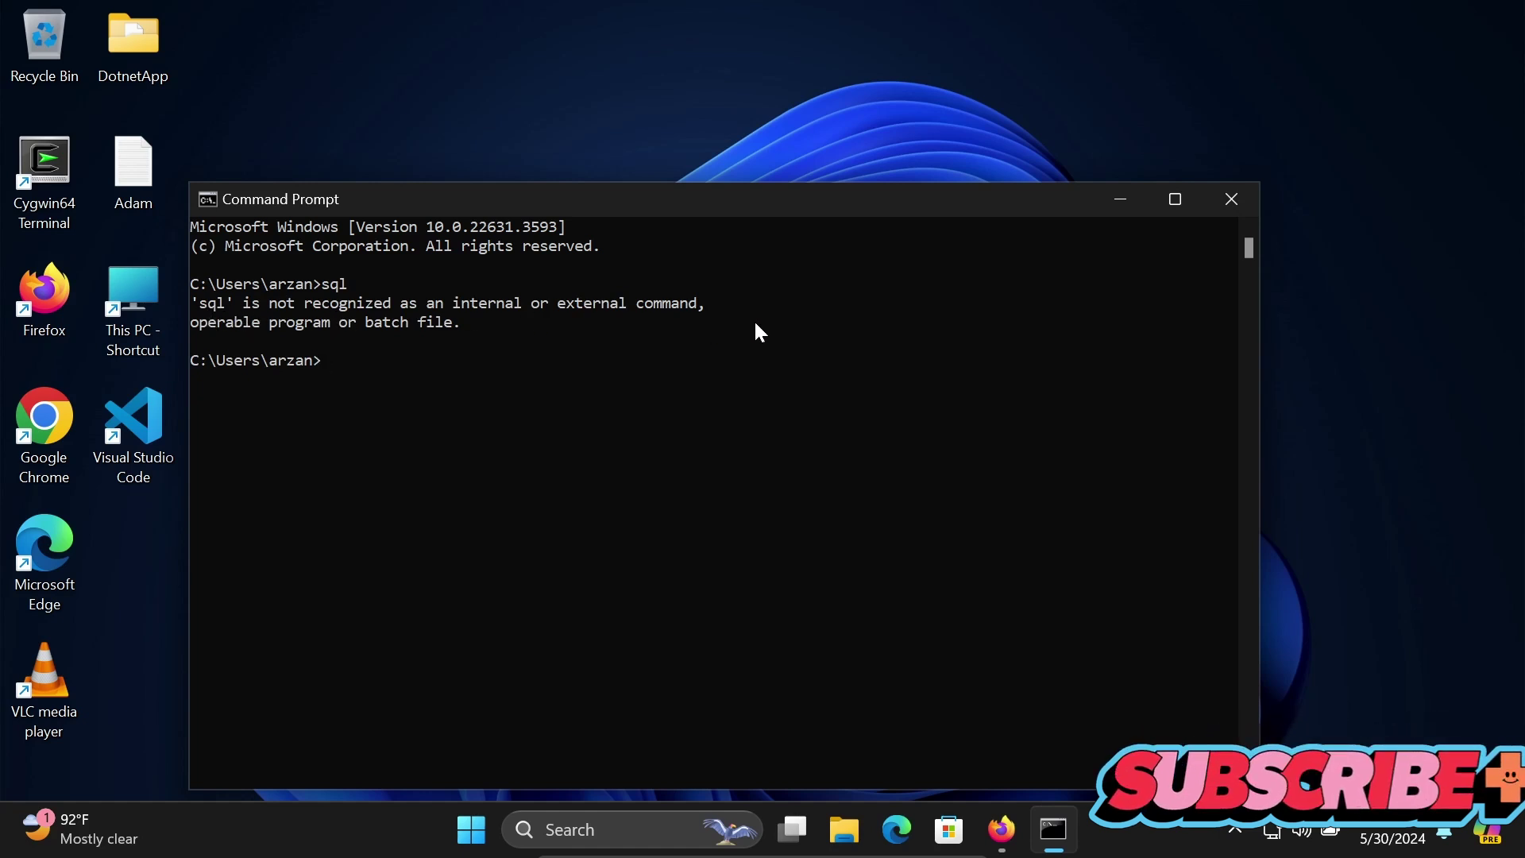
Close Command Prompt and open the 'Oracle SQLcl | Oracle India' result from Firefox's sqlcl search.
left_click(1231, 200)
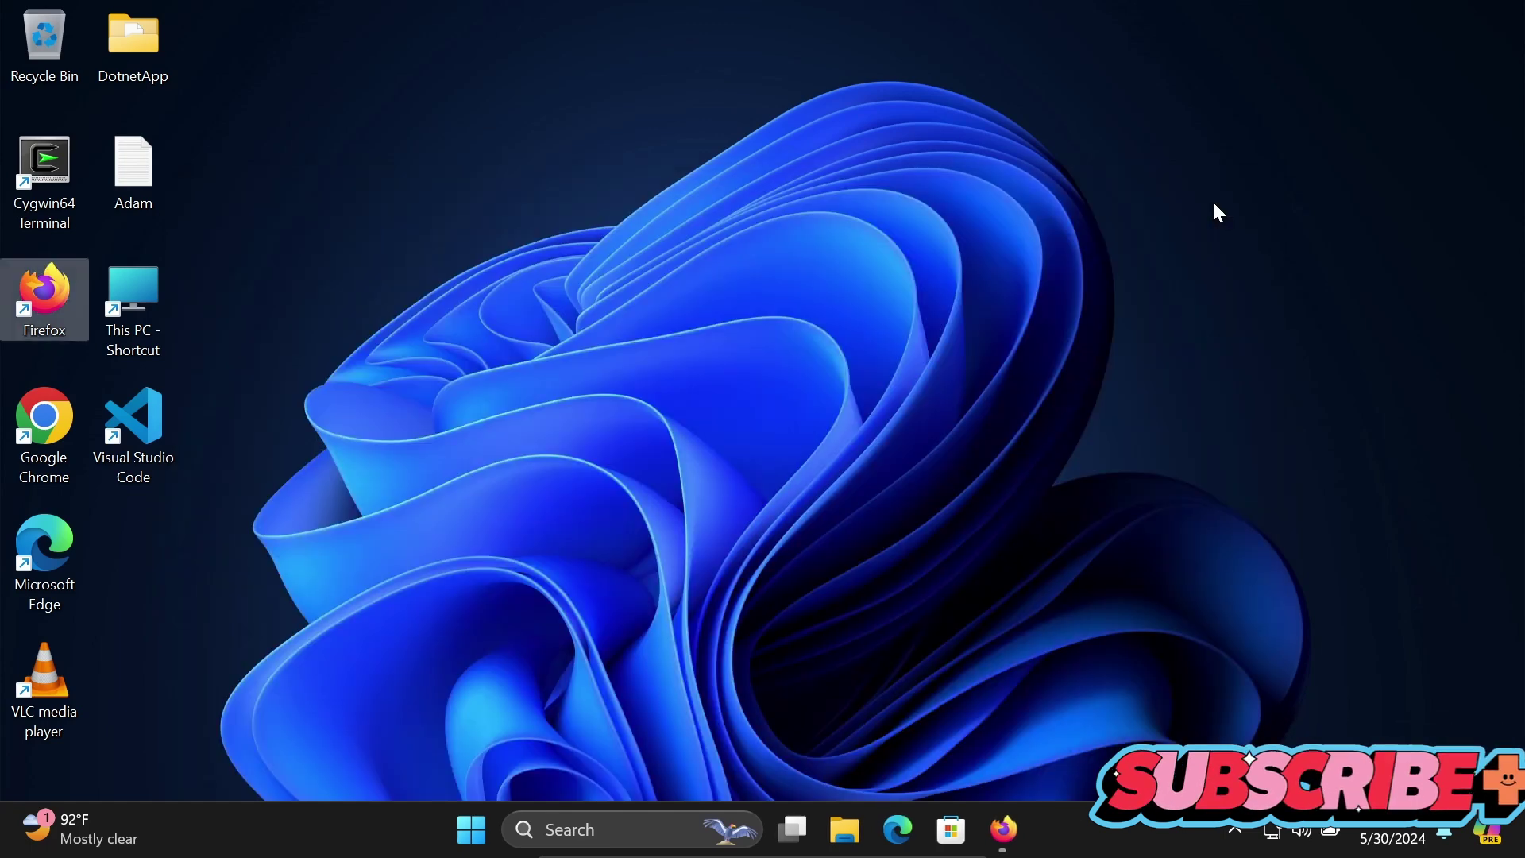
left_click(1028, 830)
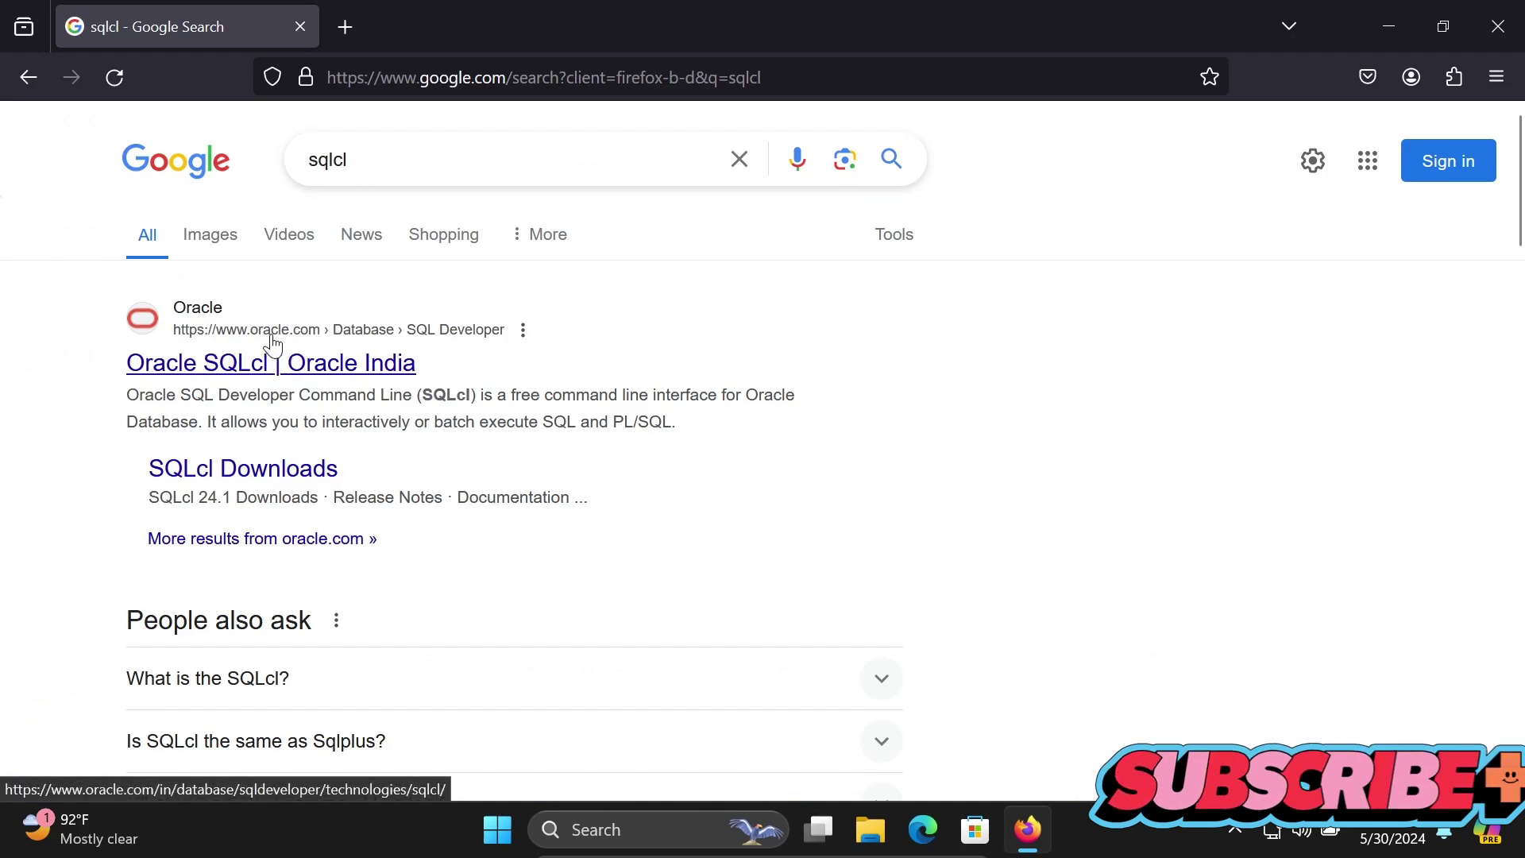
left_click(233, 367)
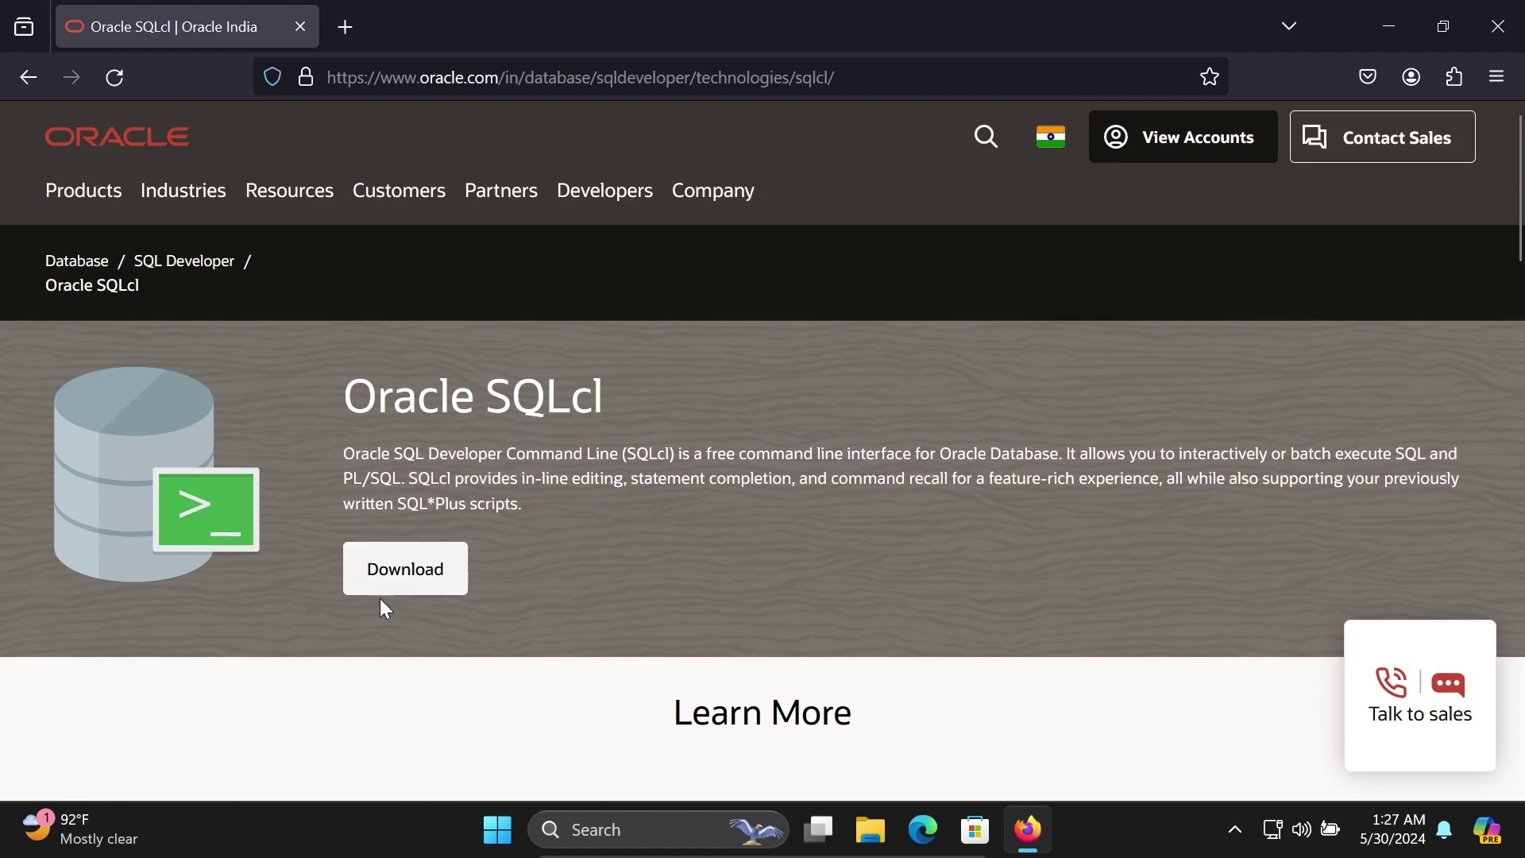
Download sqlcl-24.1.0.087.0929.zip from the SQLcl downloads page and check Firefox's downloads list.
left_click(387, 571)
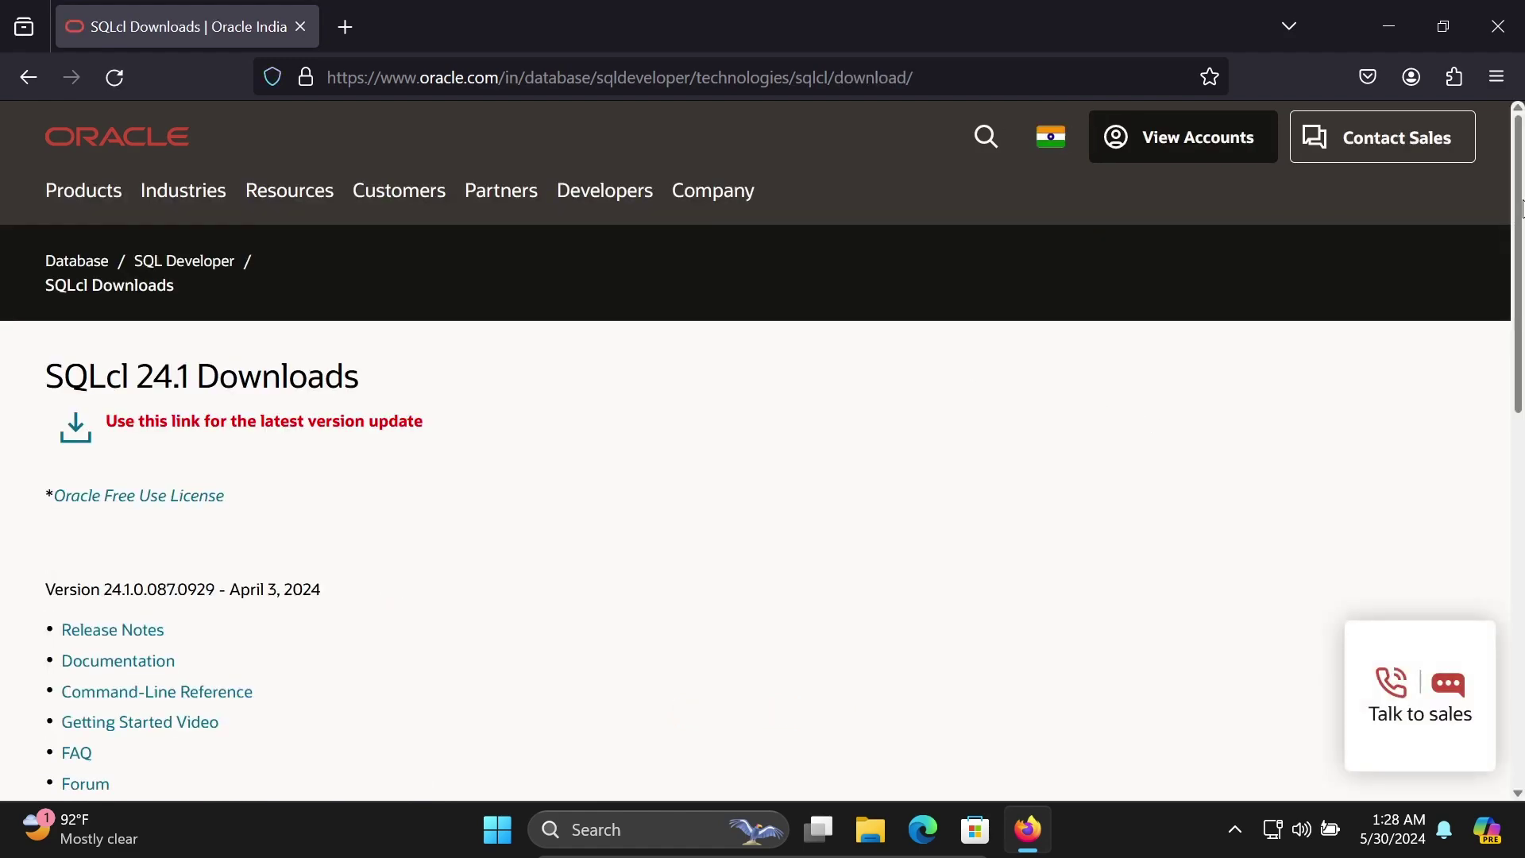
scroll(1521, 208, "down", 2)
scroll(1520, 208, "up", 2)
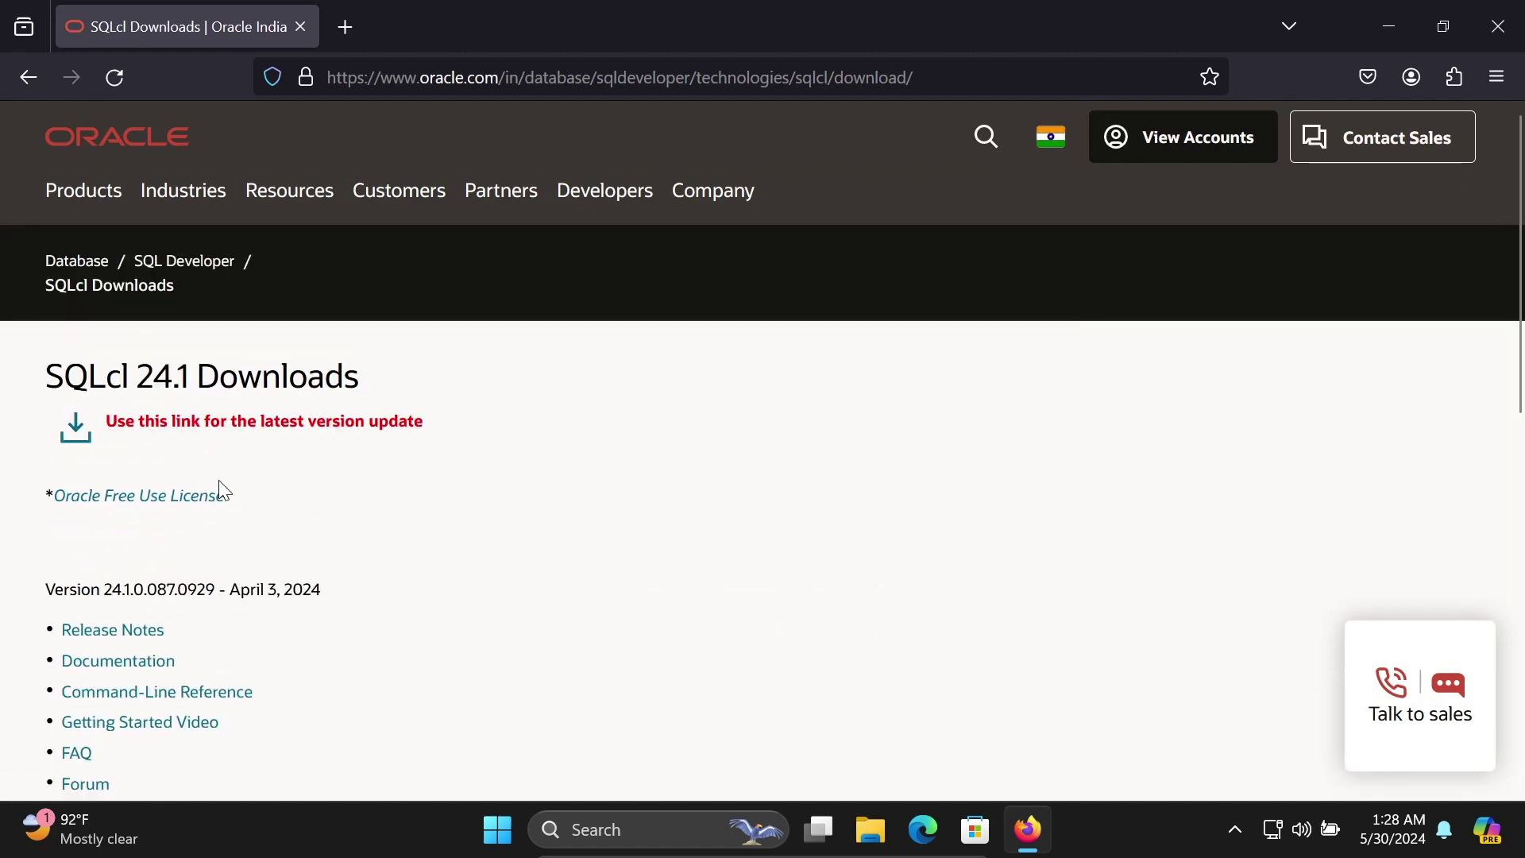
scroll(1521, 397, "down", 4)
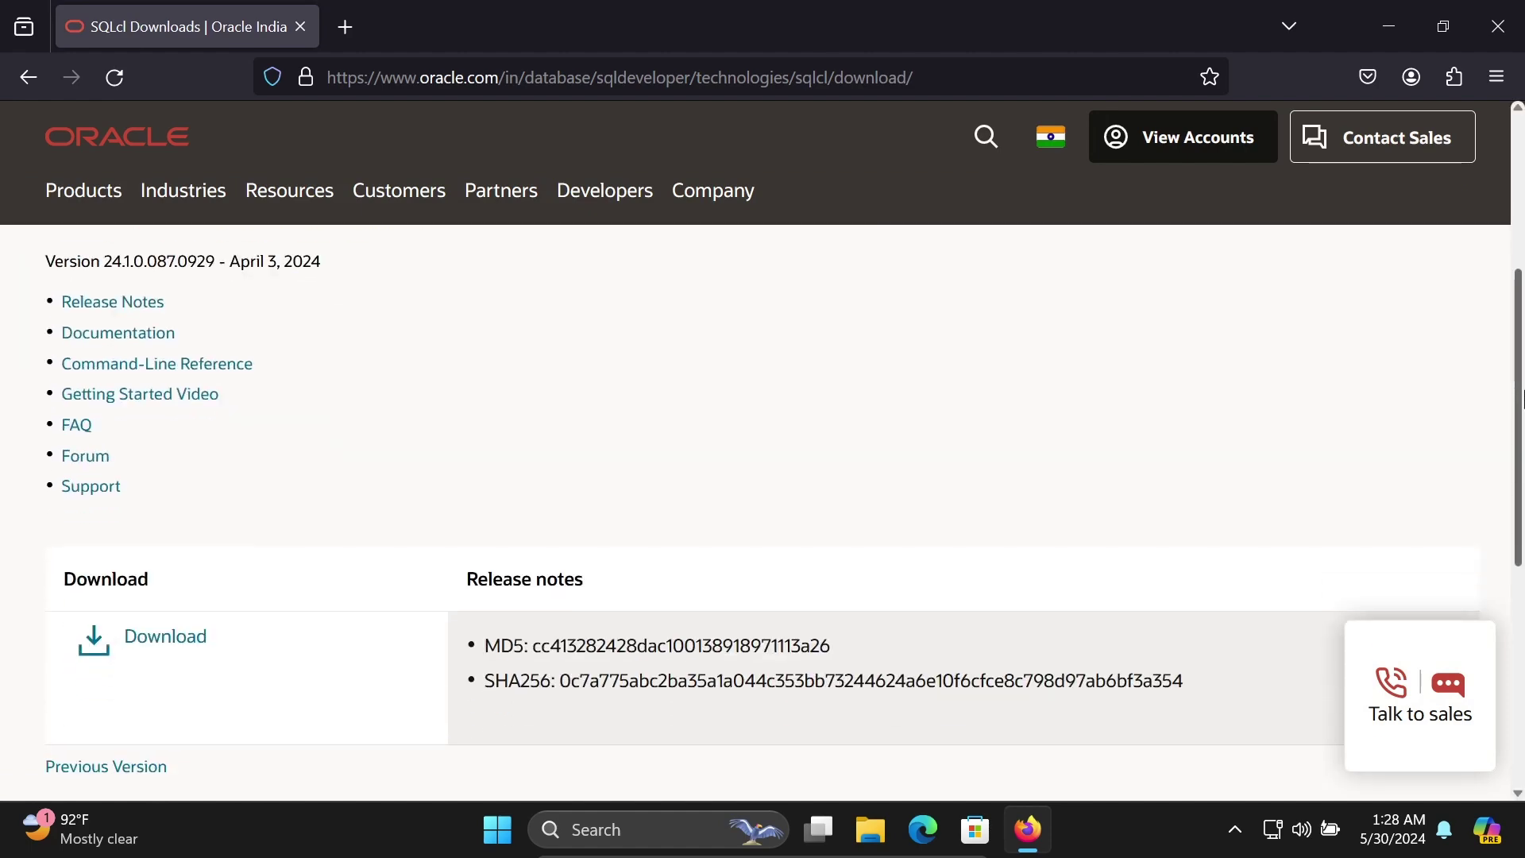
scroll(1521, 398, "down", 1)
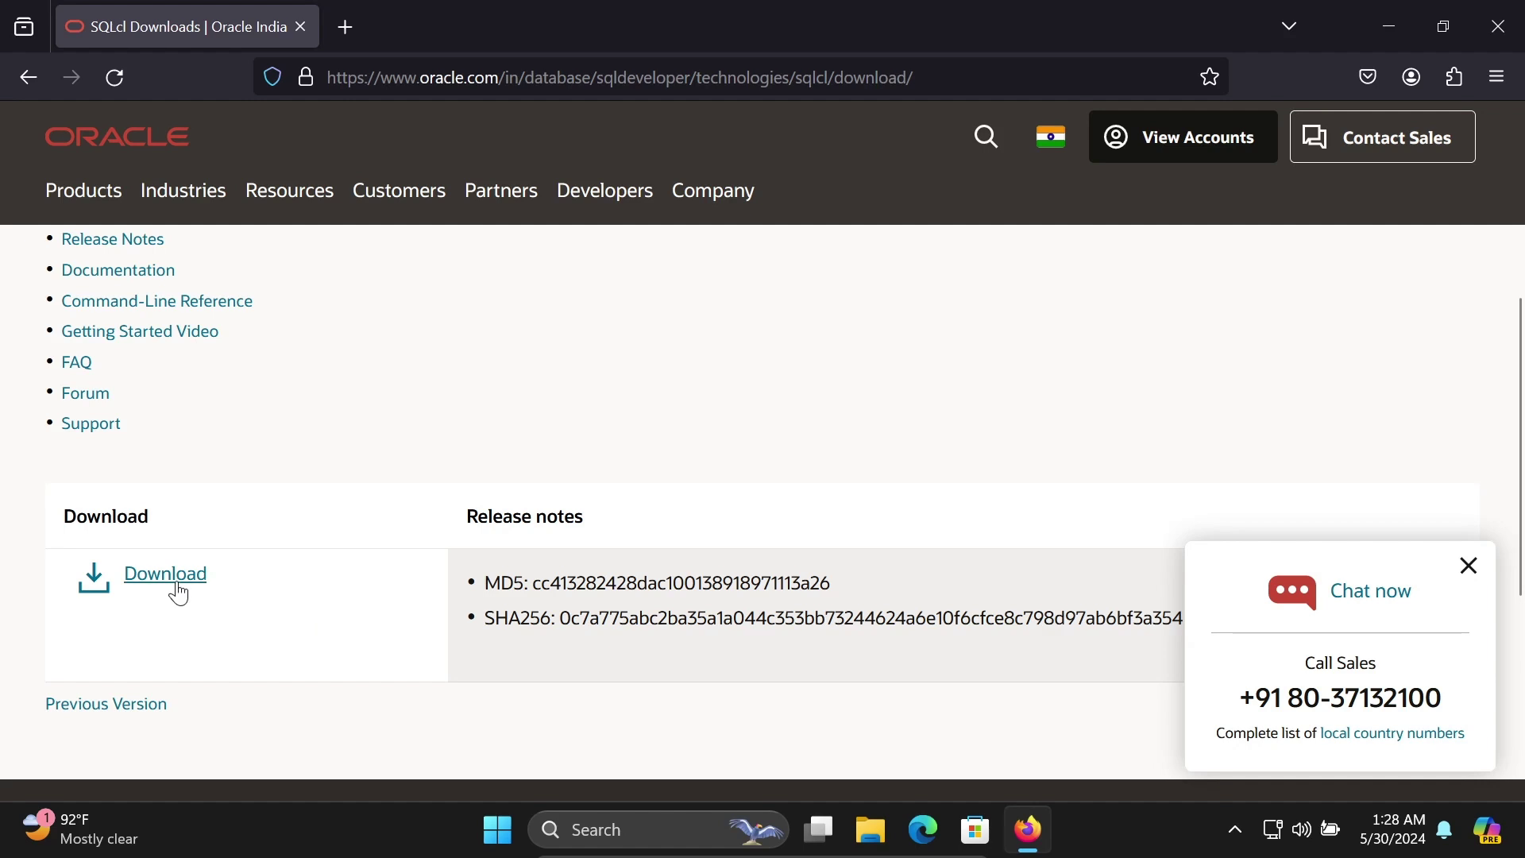
left_click(147, 581)
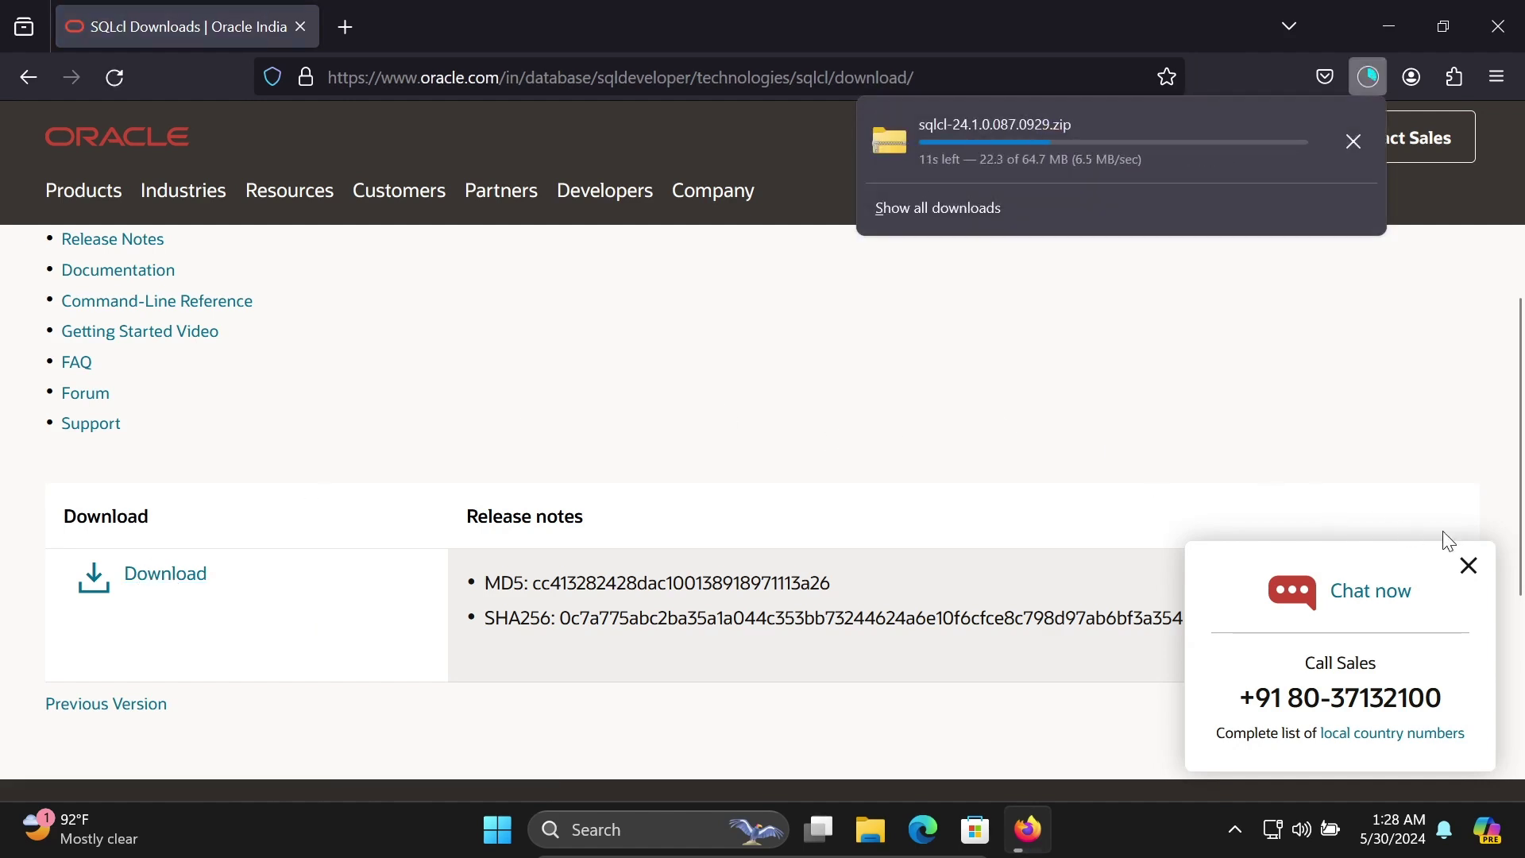
left_click(1471, 567)
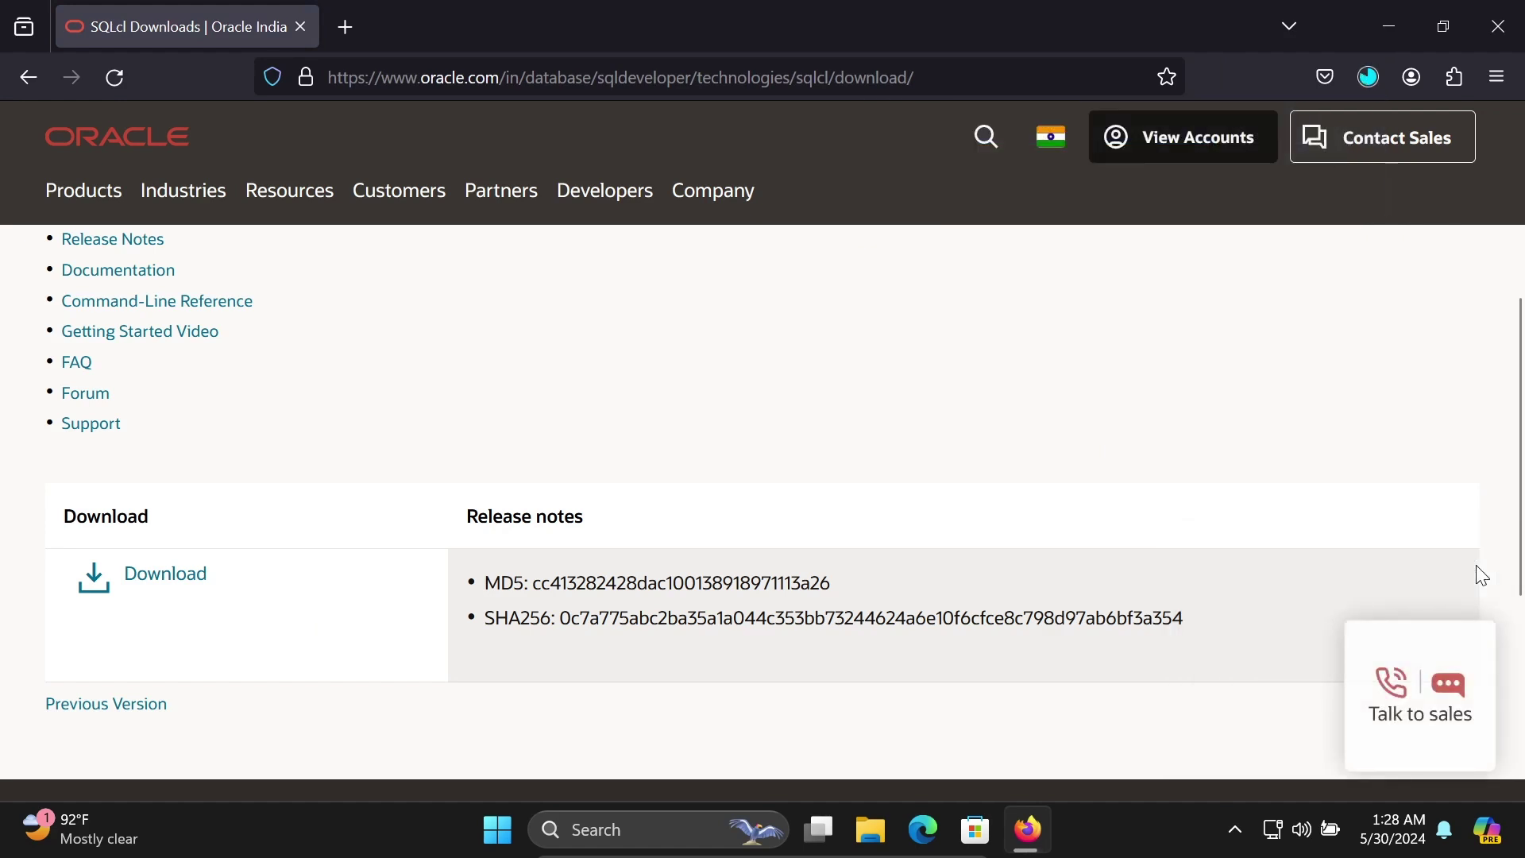
left_click(1371, 78)
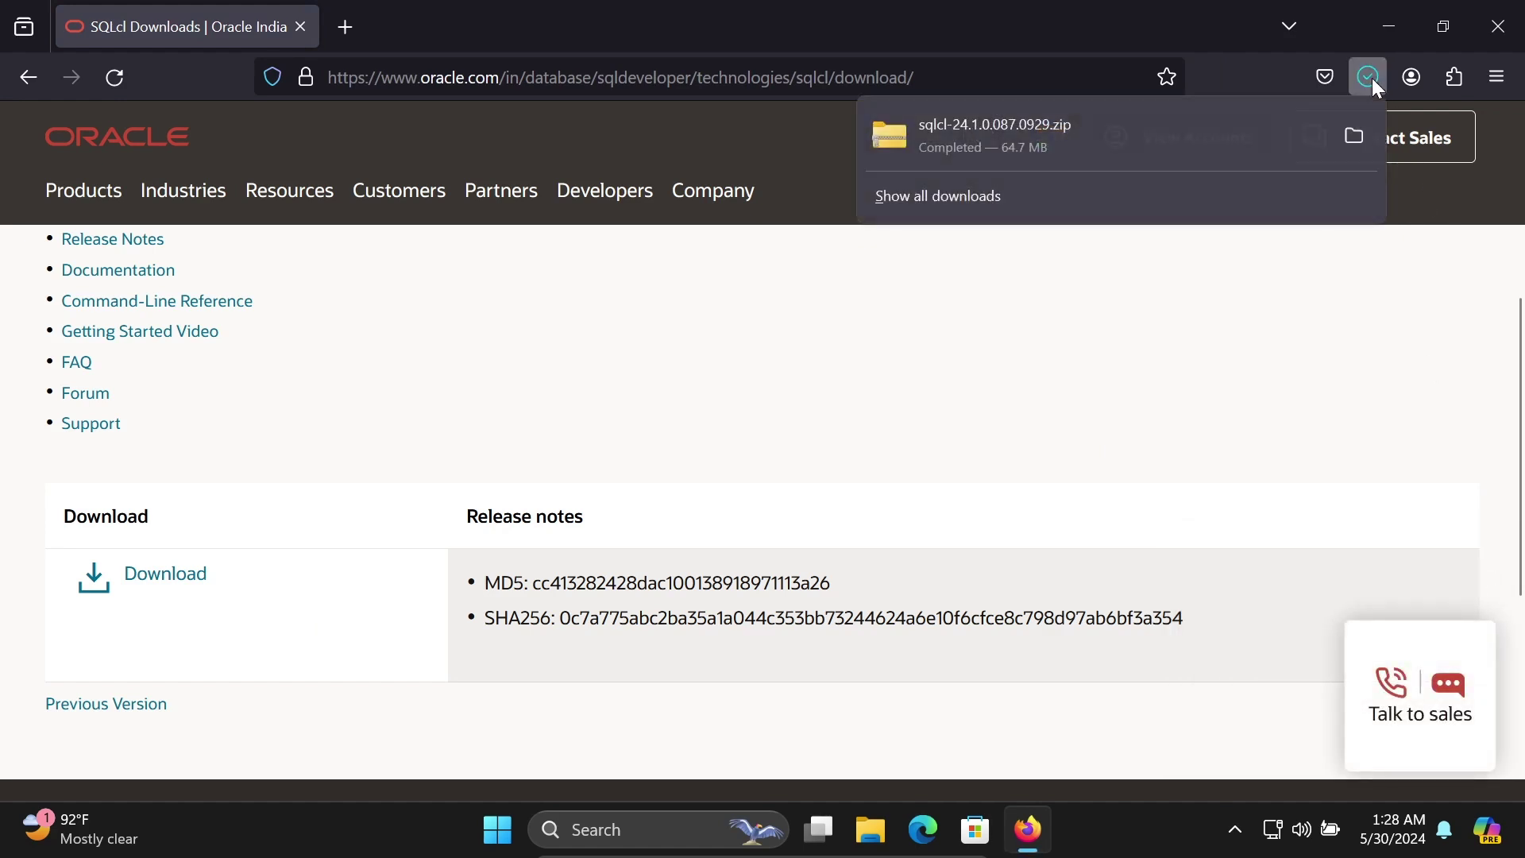
Show sqlcl-24.1.0.087.0929.zip in Downloads and extract it to the suggested destination.
left_click(1353, 141)
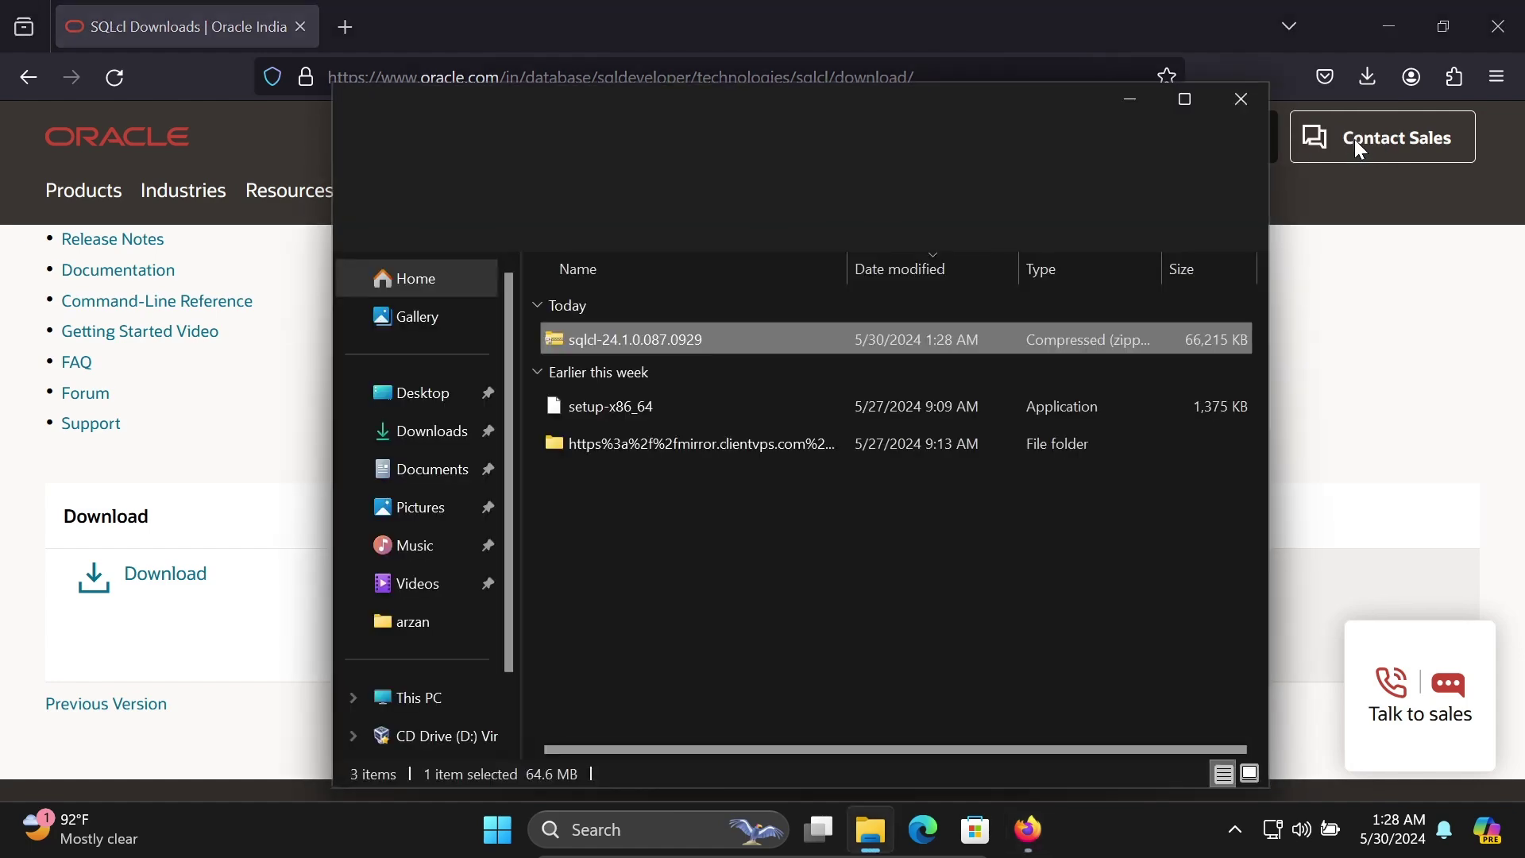
left_click(1401, 20)
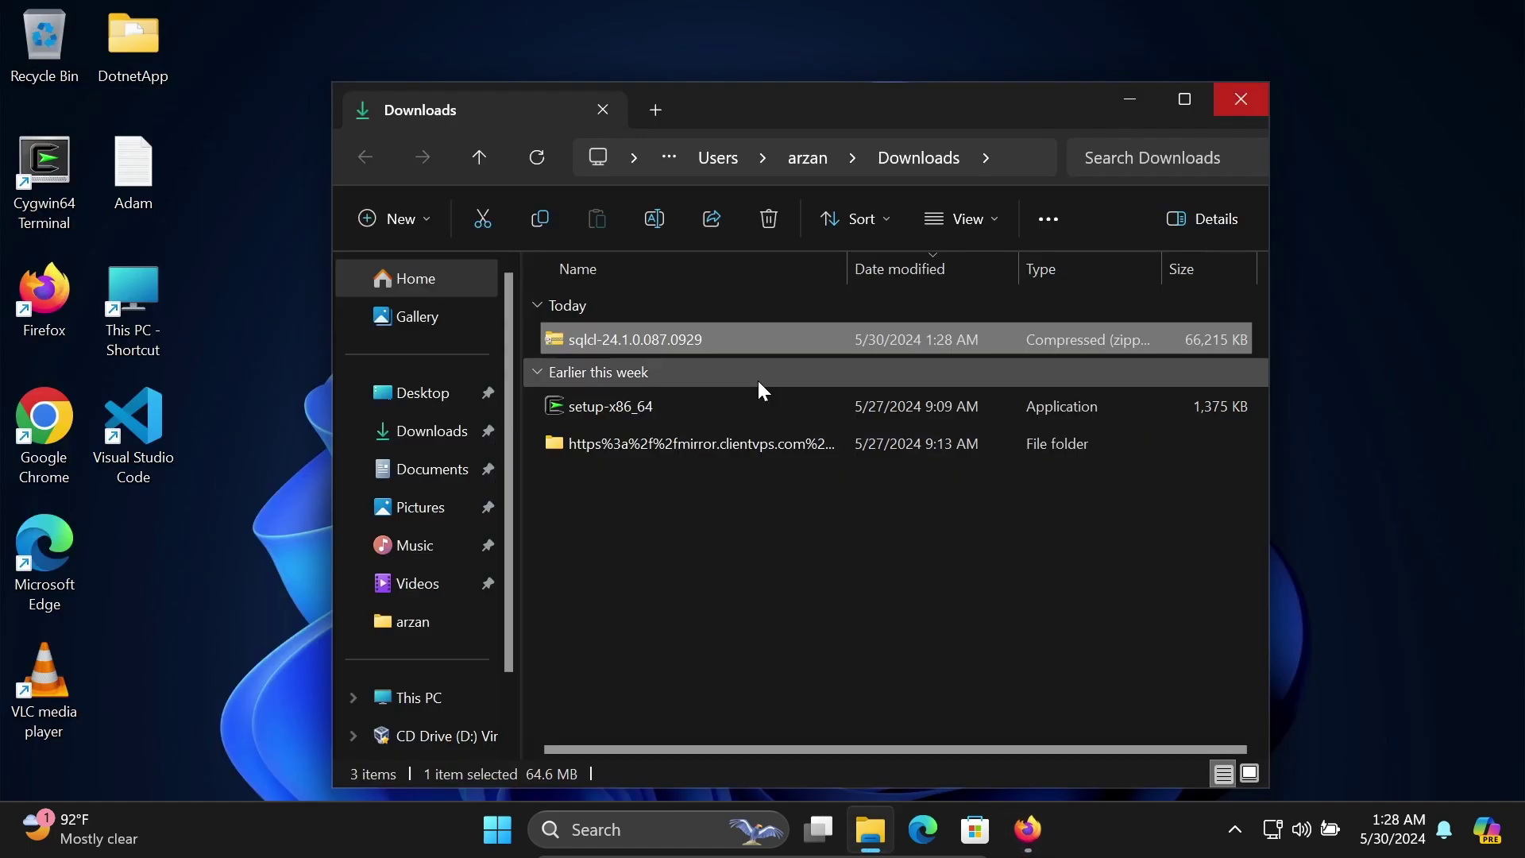
right_click(624, 344)
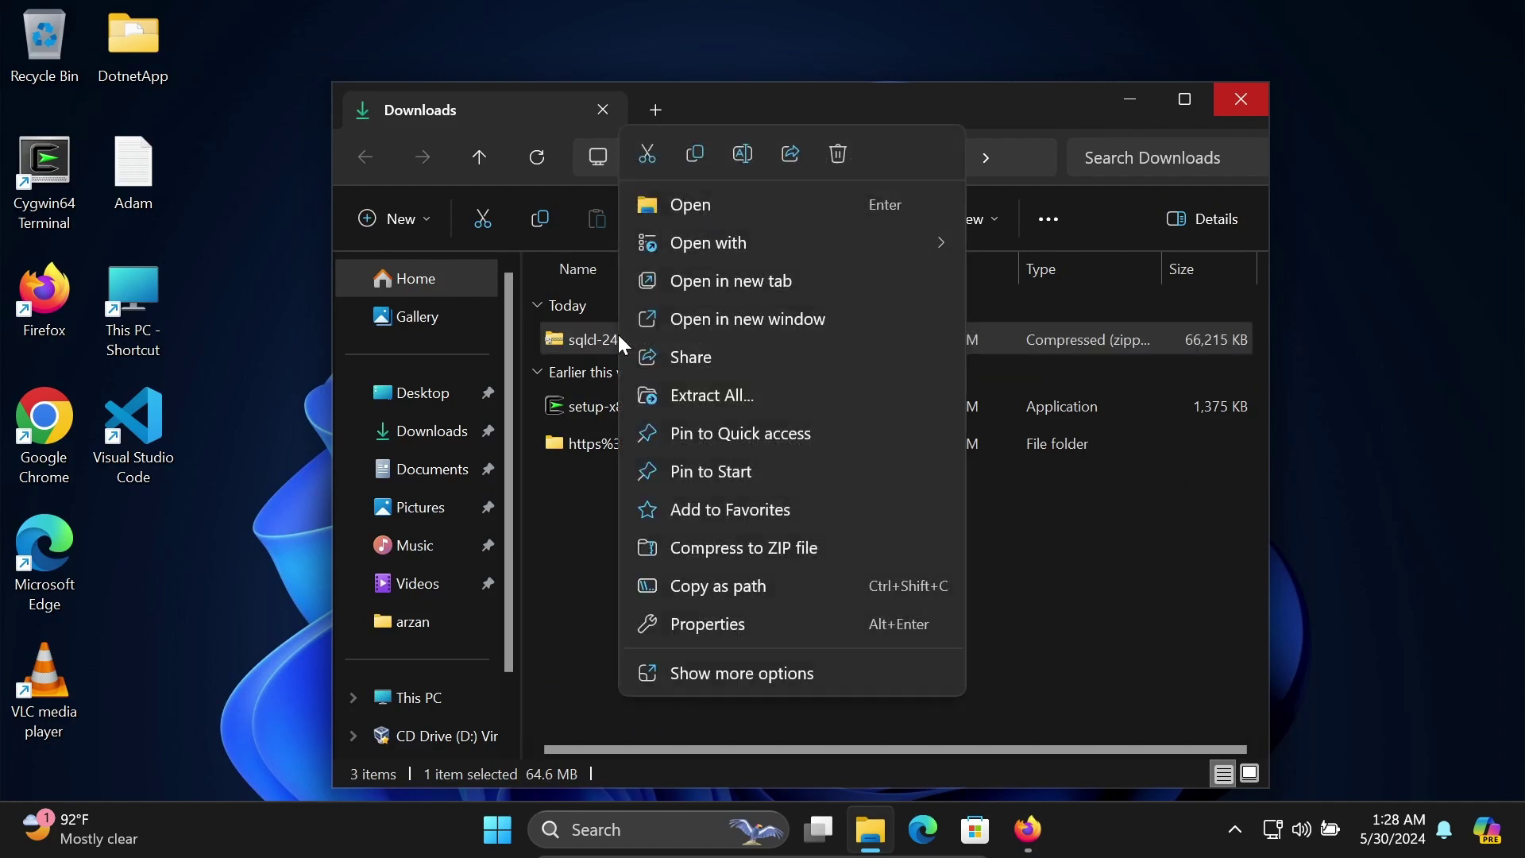
left_click(709, 395)
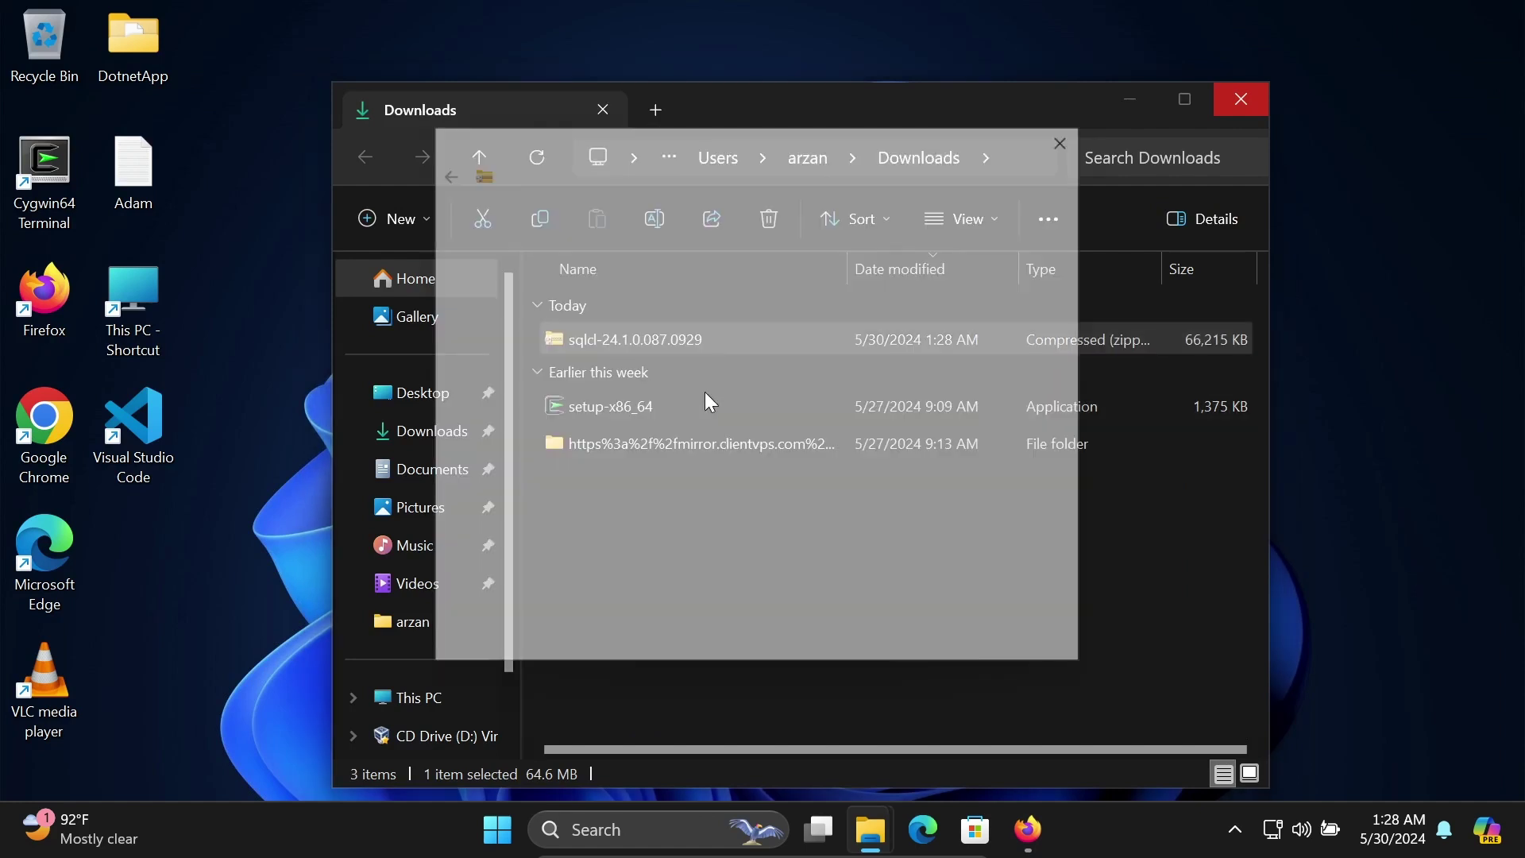
left_click(970, 661)
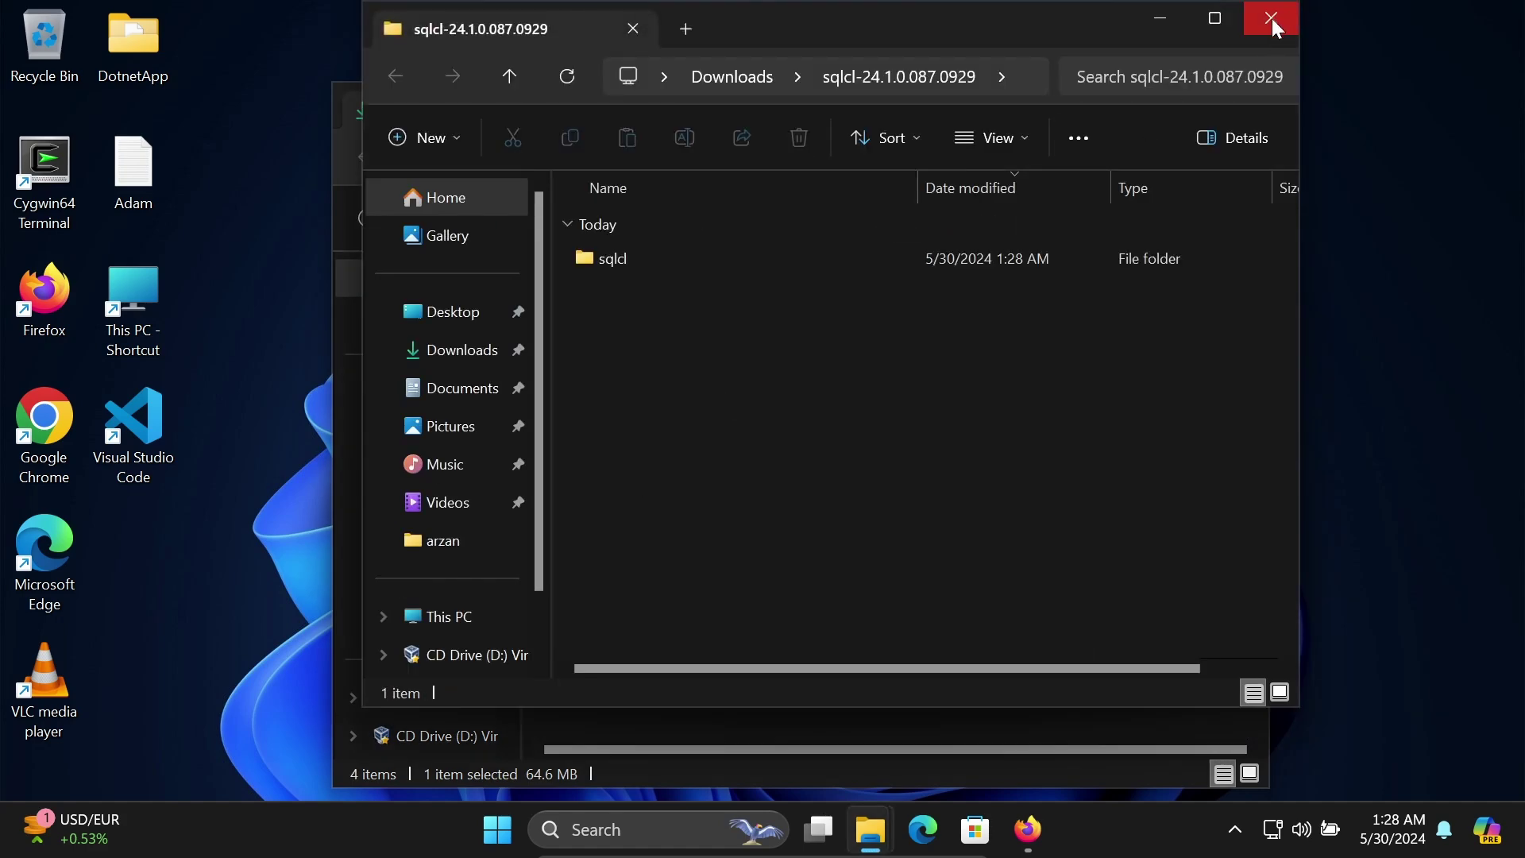
Verify sqlcl\bin holds the sql program, then copy the sqlcl folder.
double_click(638, 259)
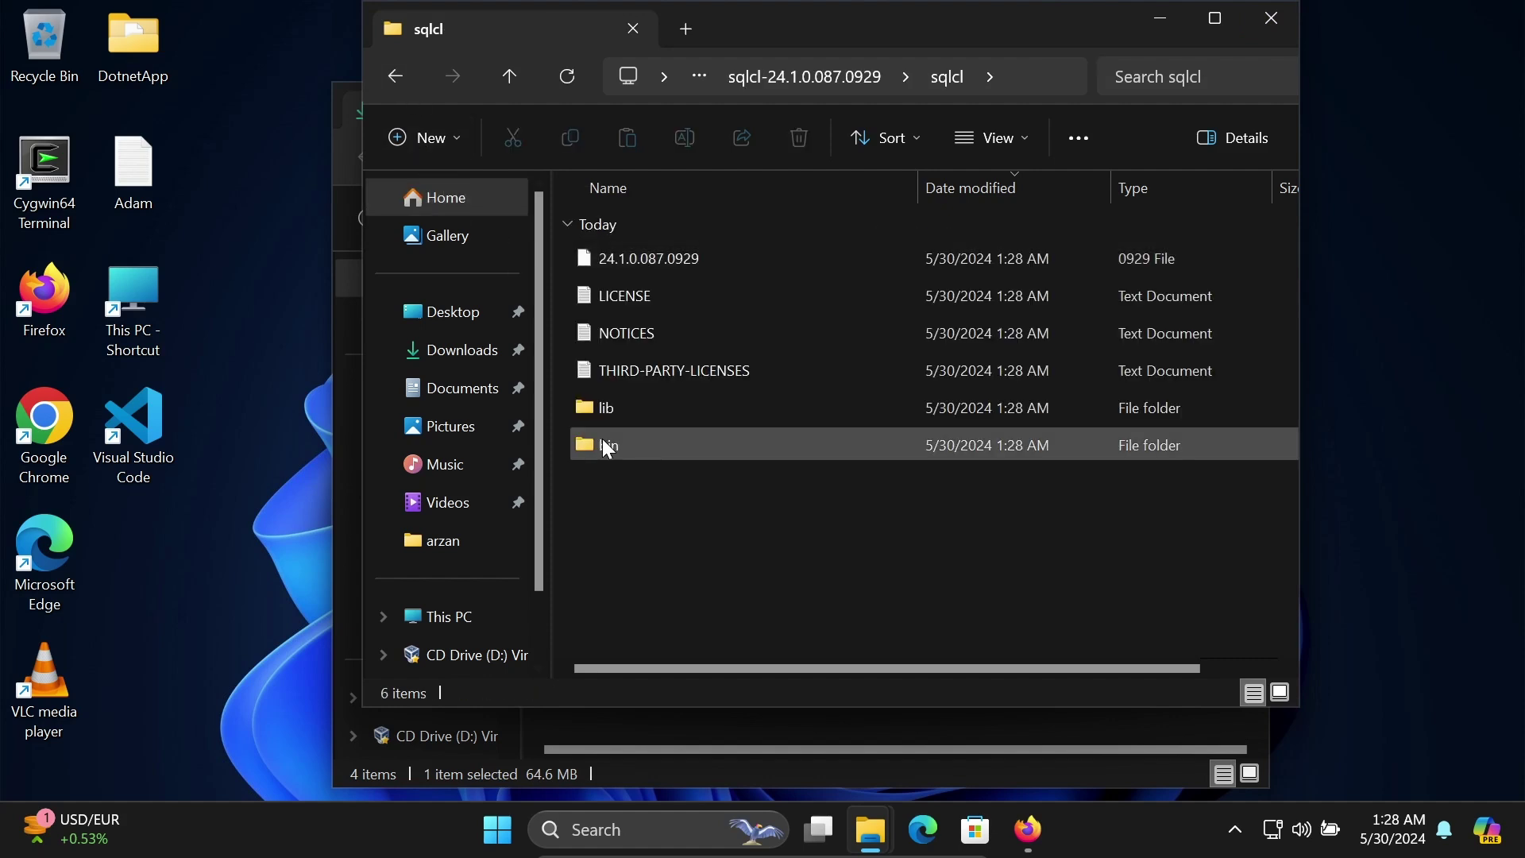
double_click(632, 445)
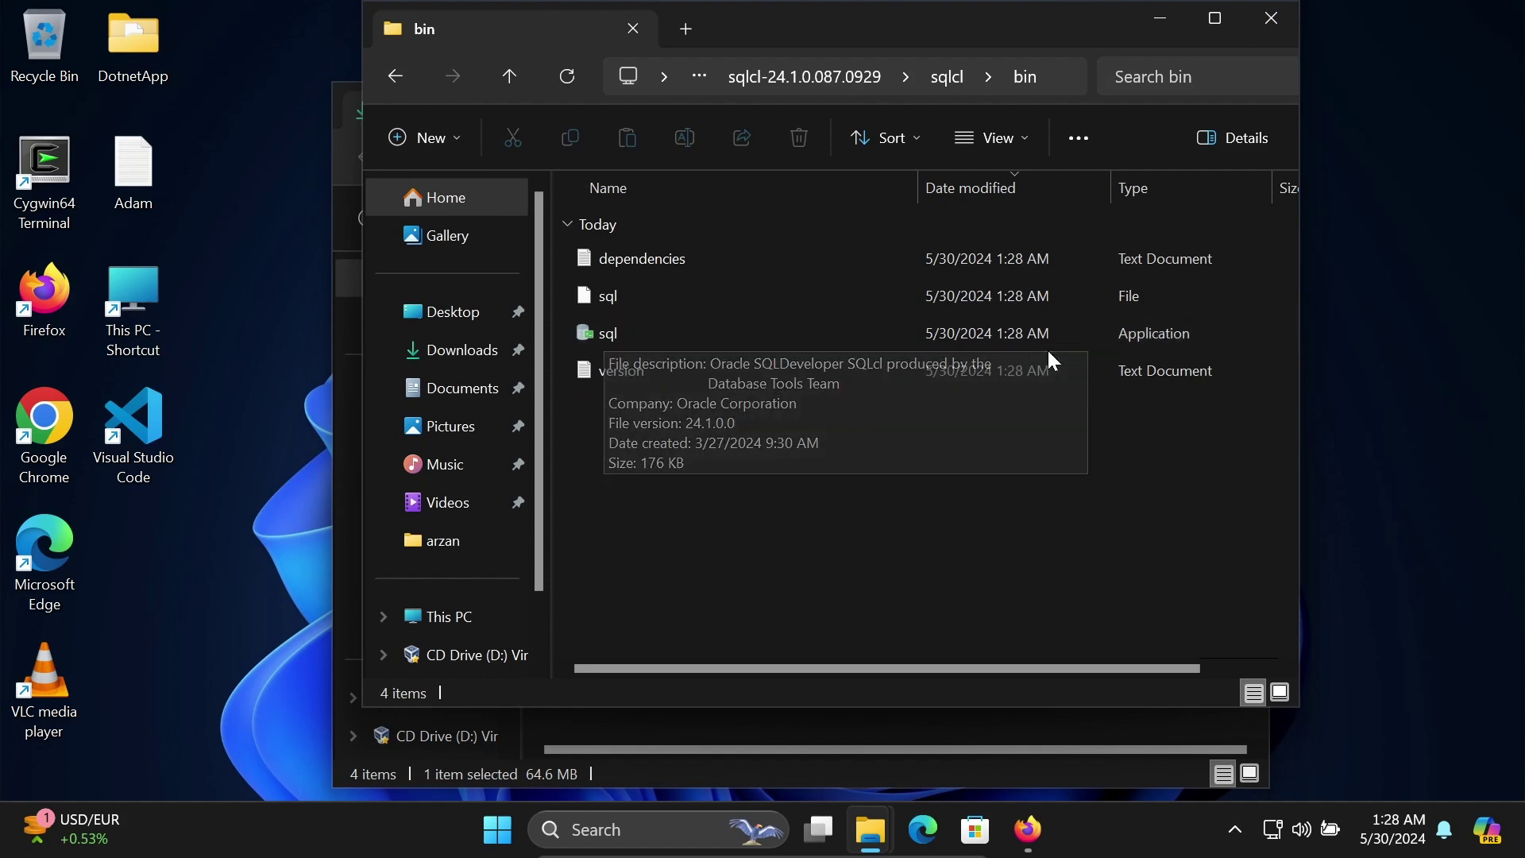
left_click(395, 78)
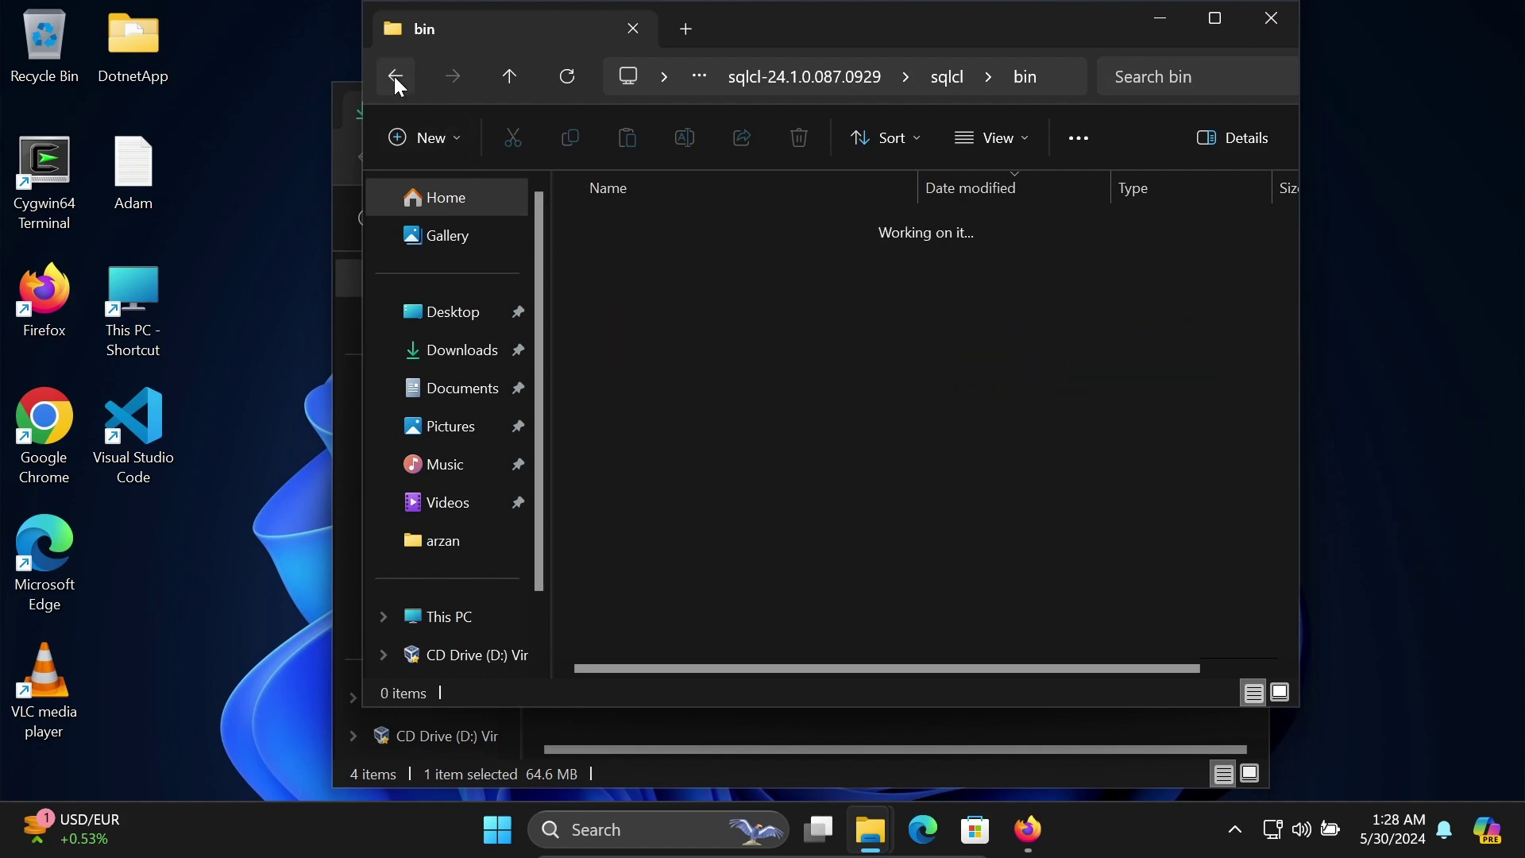
left_click(396, 78)
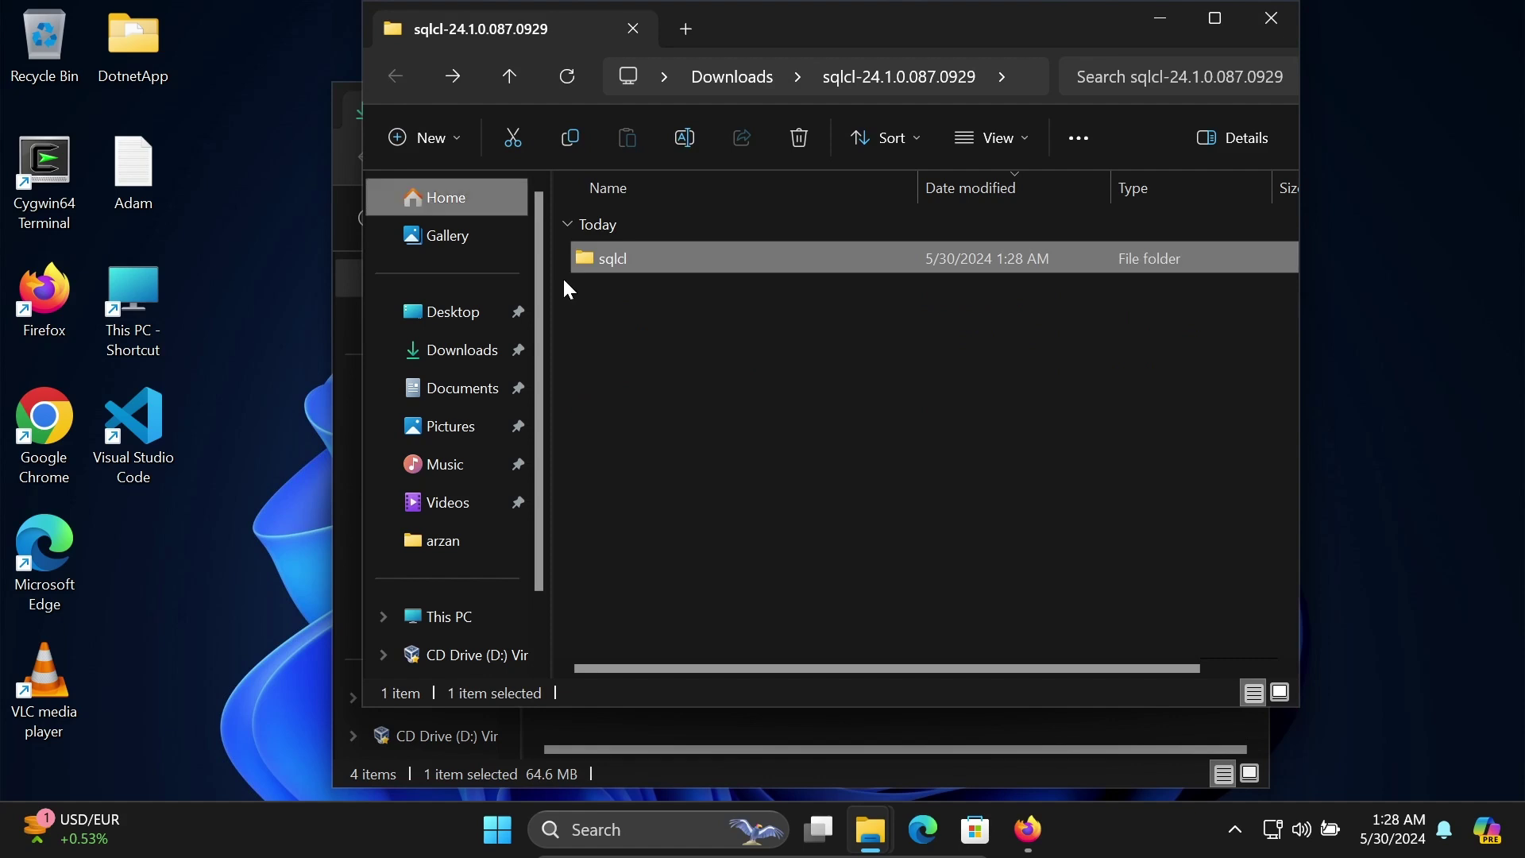
right_click(612, 268)
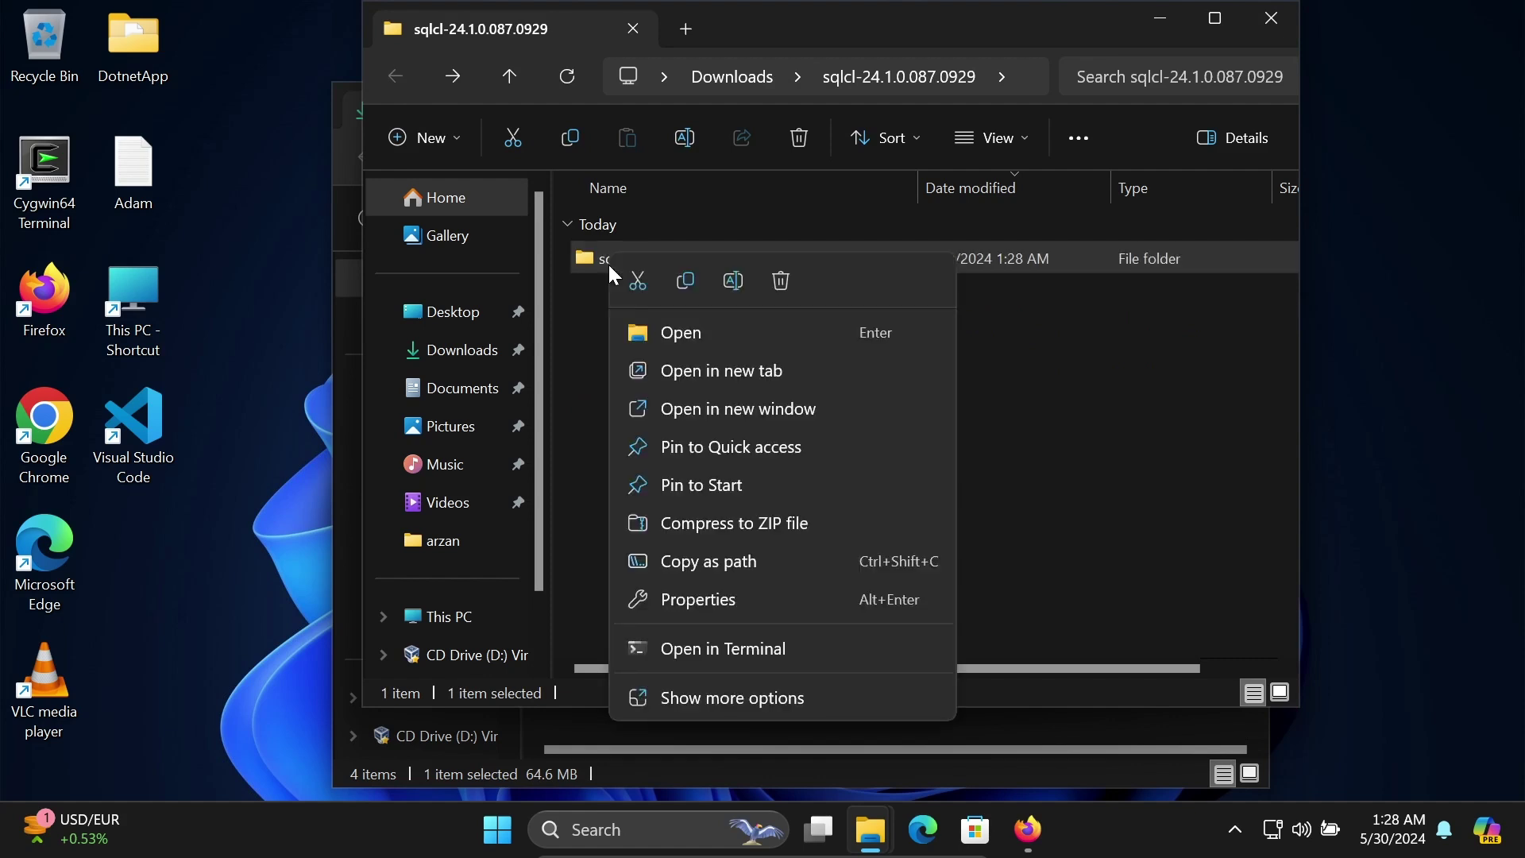
left_click(682, 280)
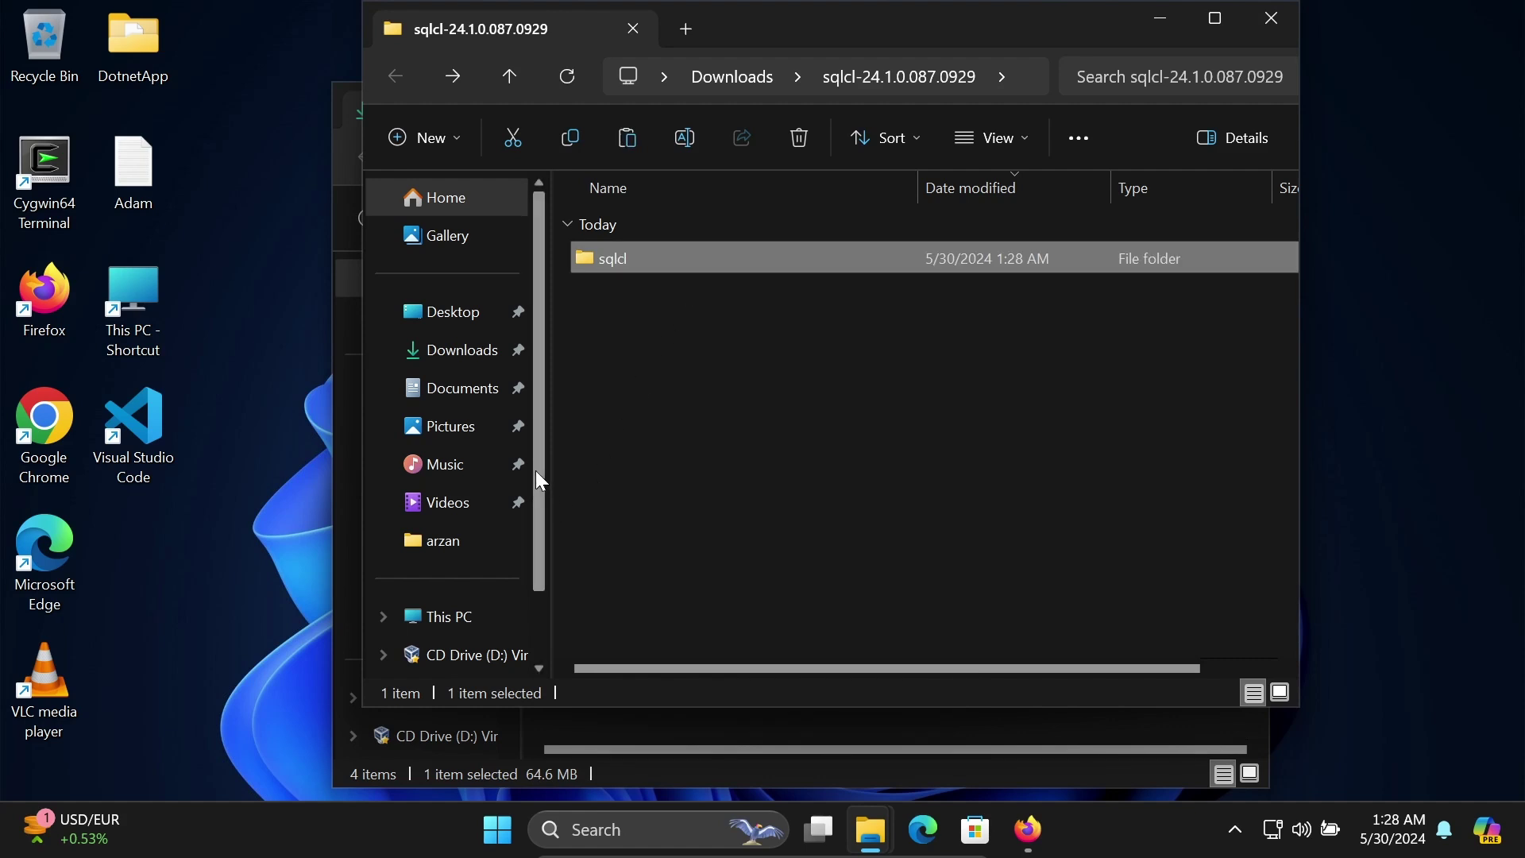
scroll(535, 470, "down", 1)
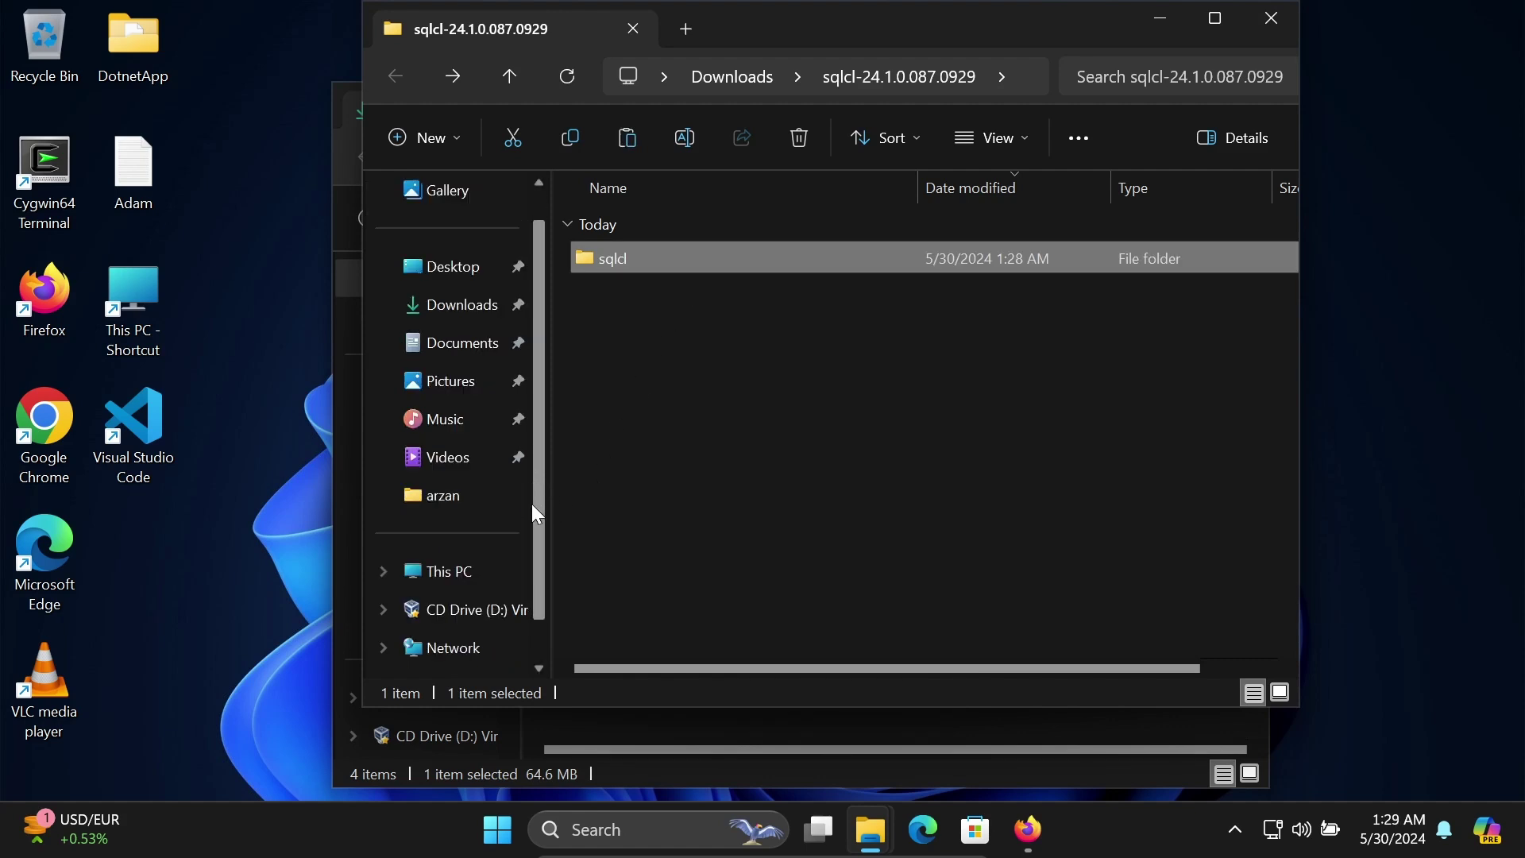
Paste the sqlcl folder into Local Disk (C:).
left_click(447, 572)
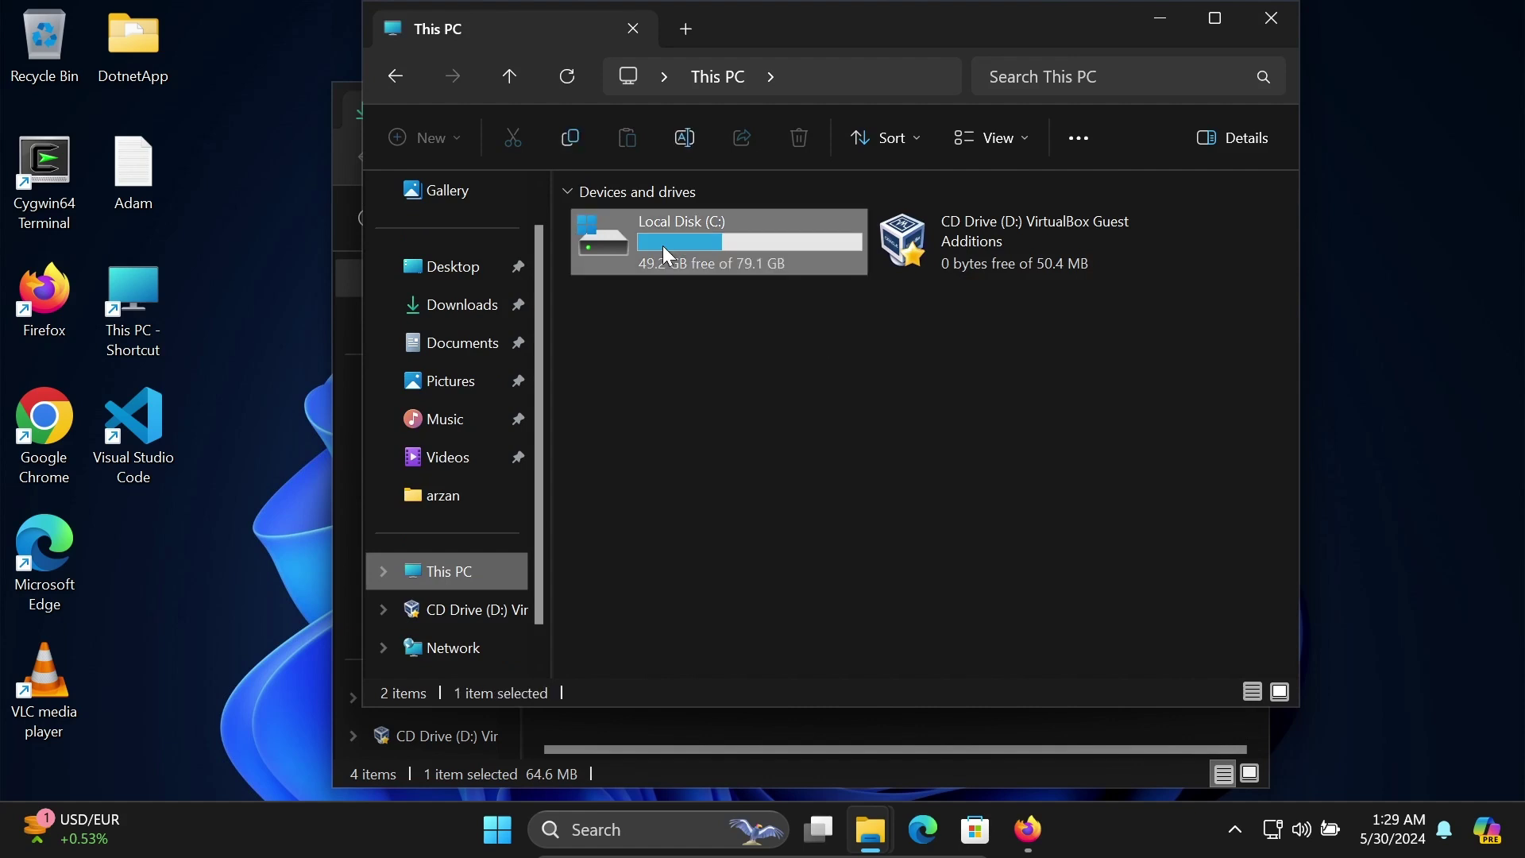
double_click(663, 245)
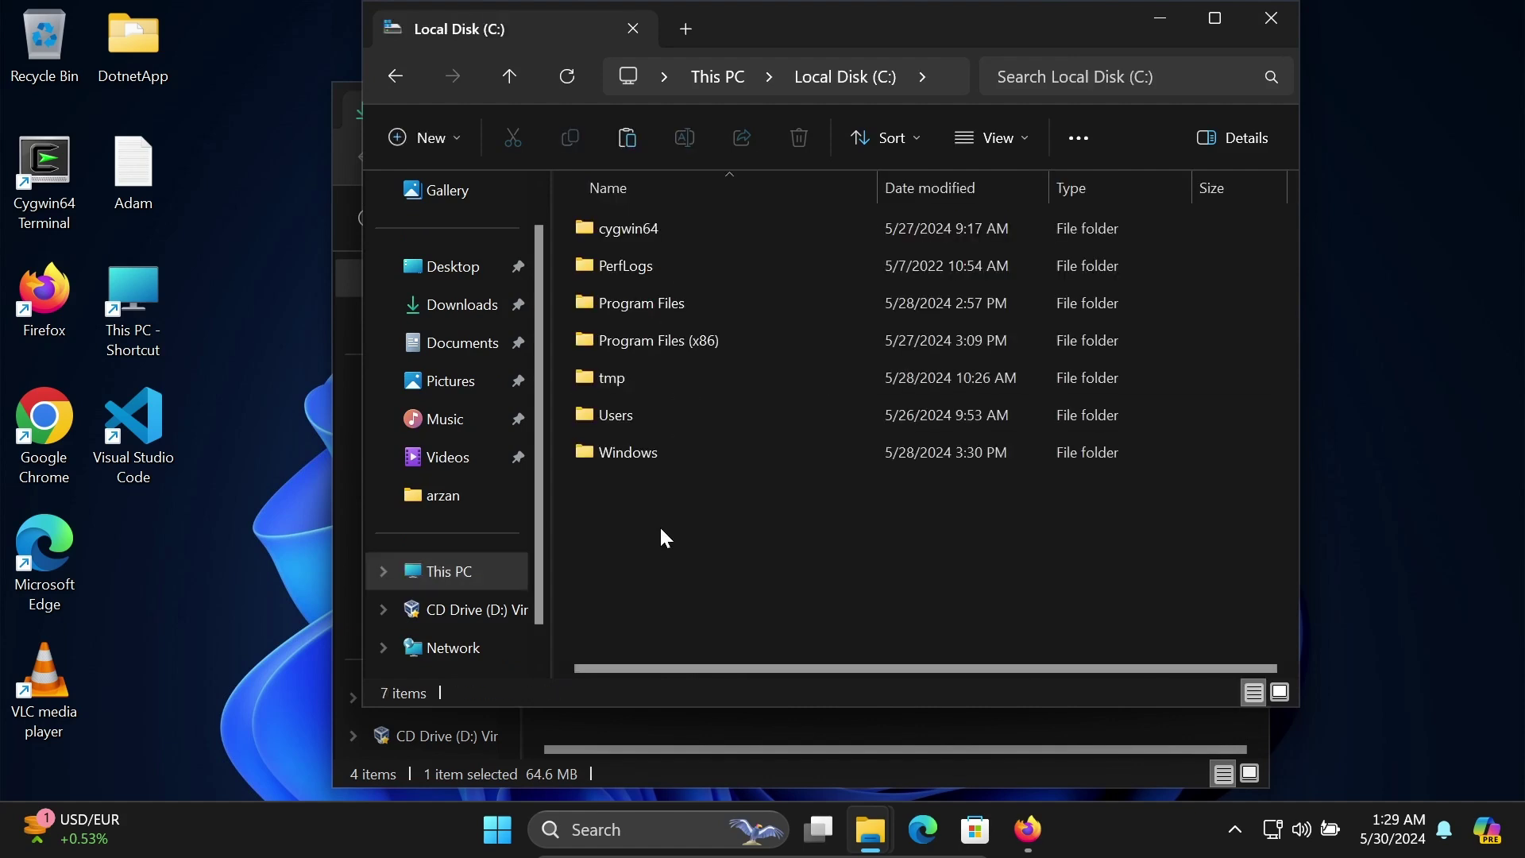
key("ctrl+v")
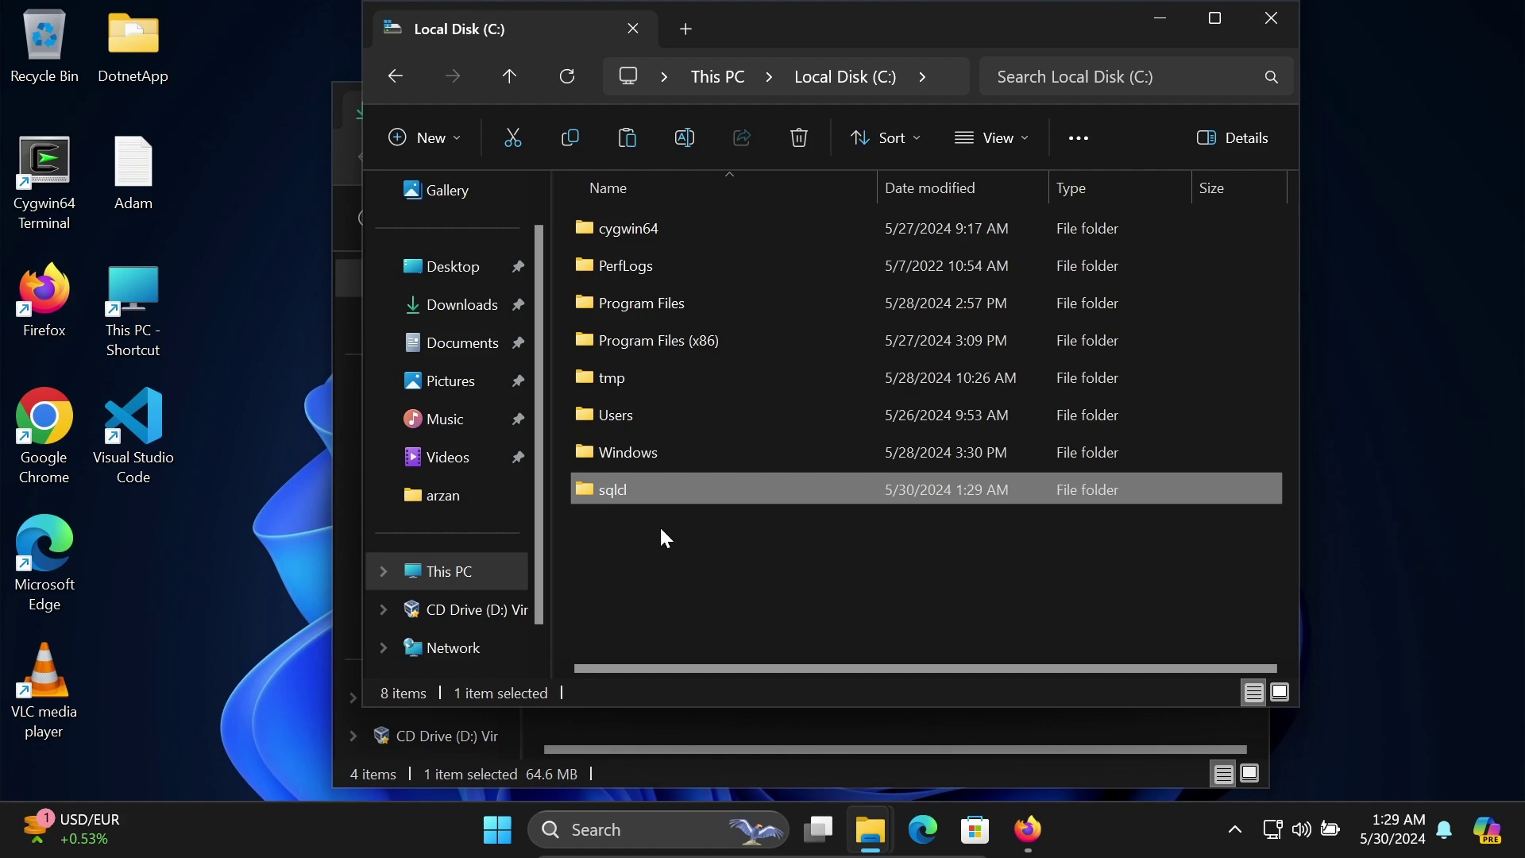
Open C:\sqlcl\bin and select its full path in the address bar for copying.
double_click(625, 488)
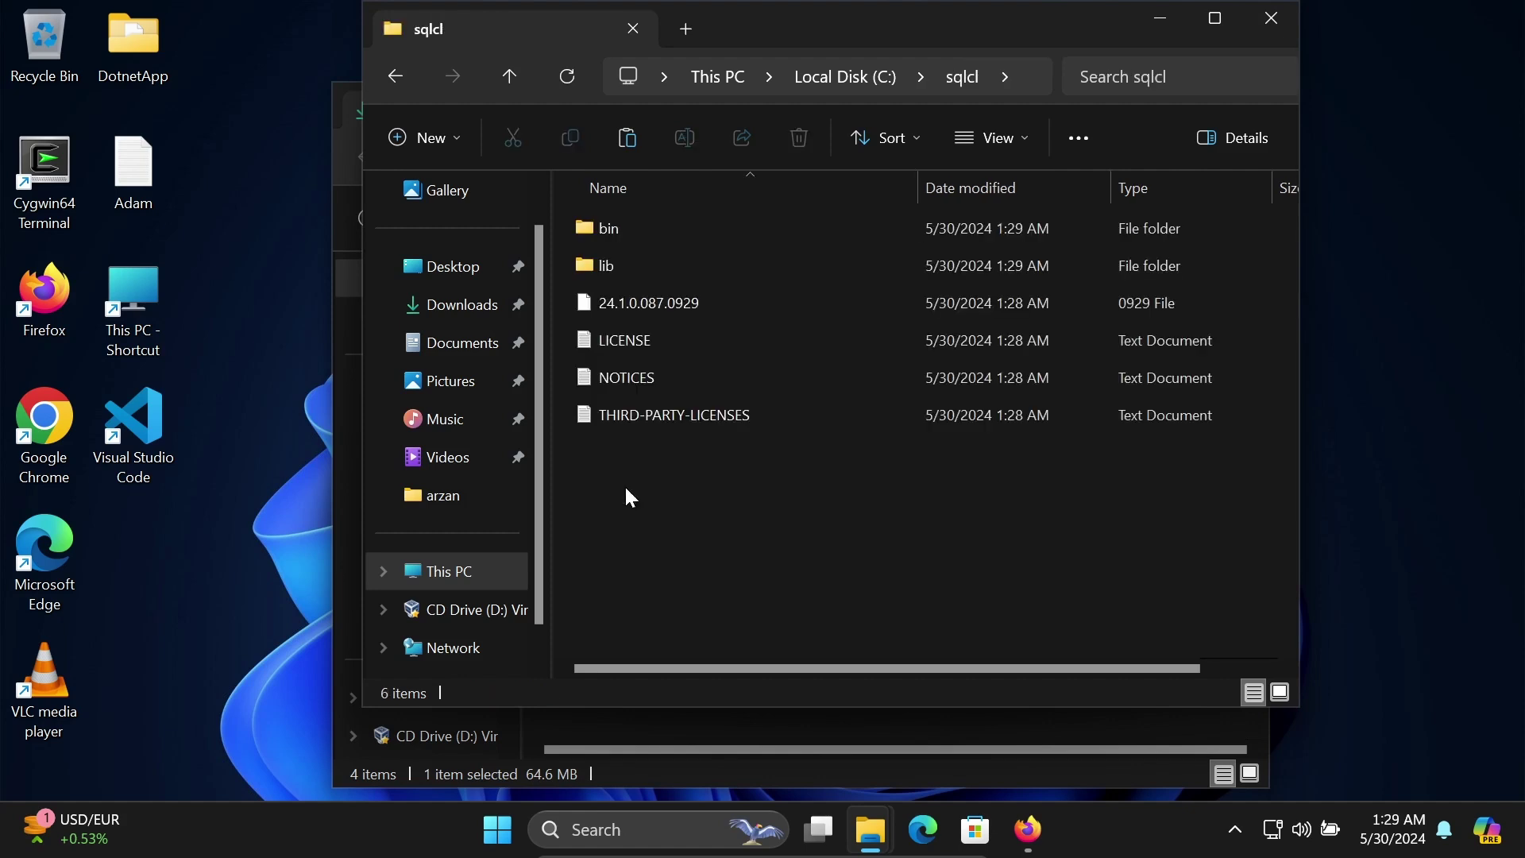
left_click(602, 227)
double_click(602, 227)
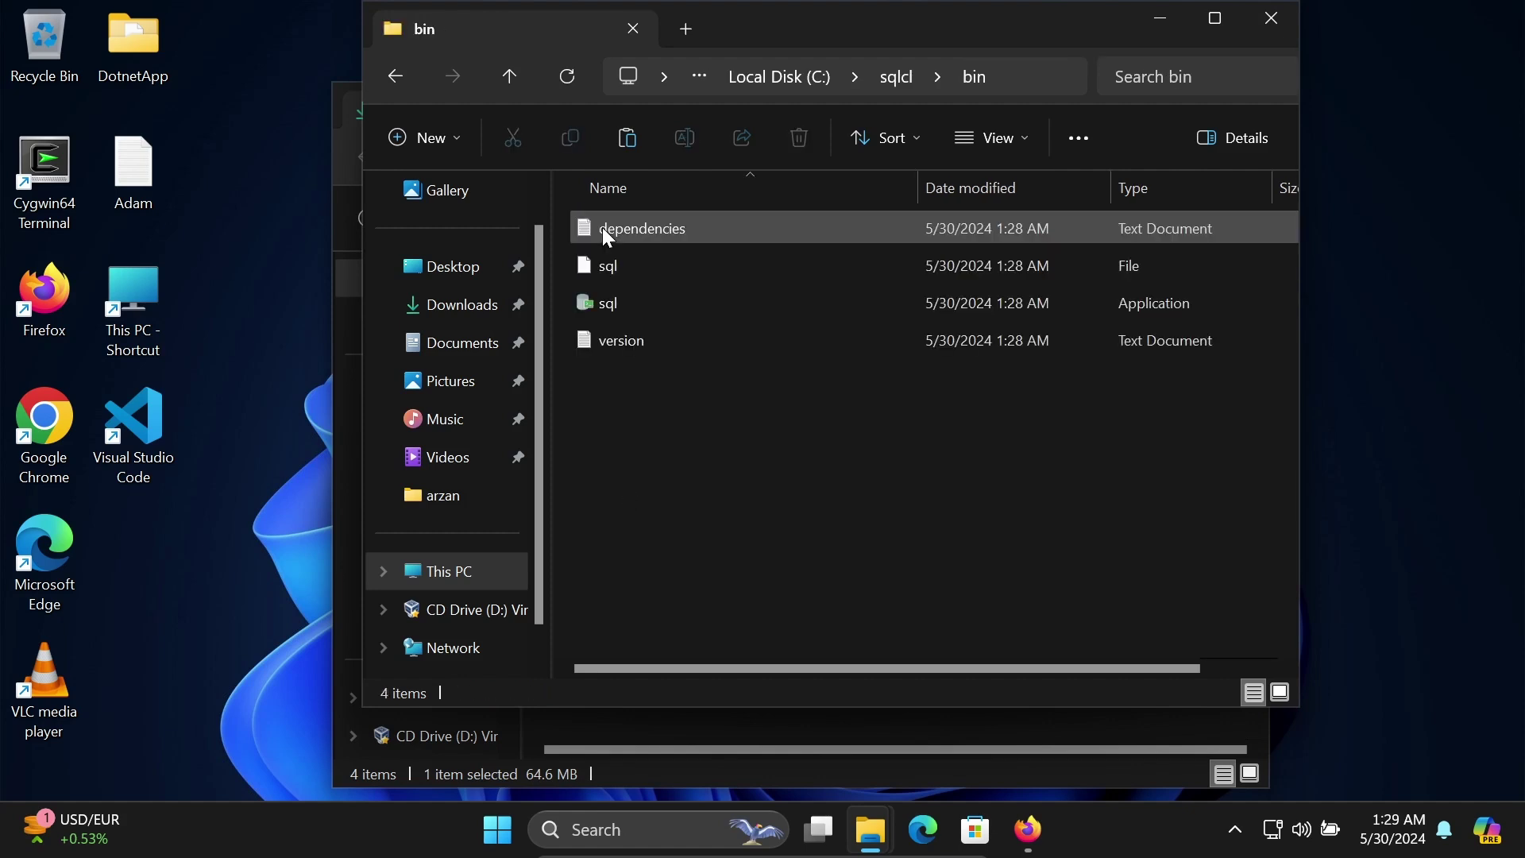
left_click(1013, 70)
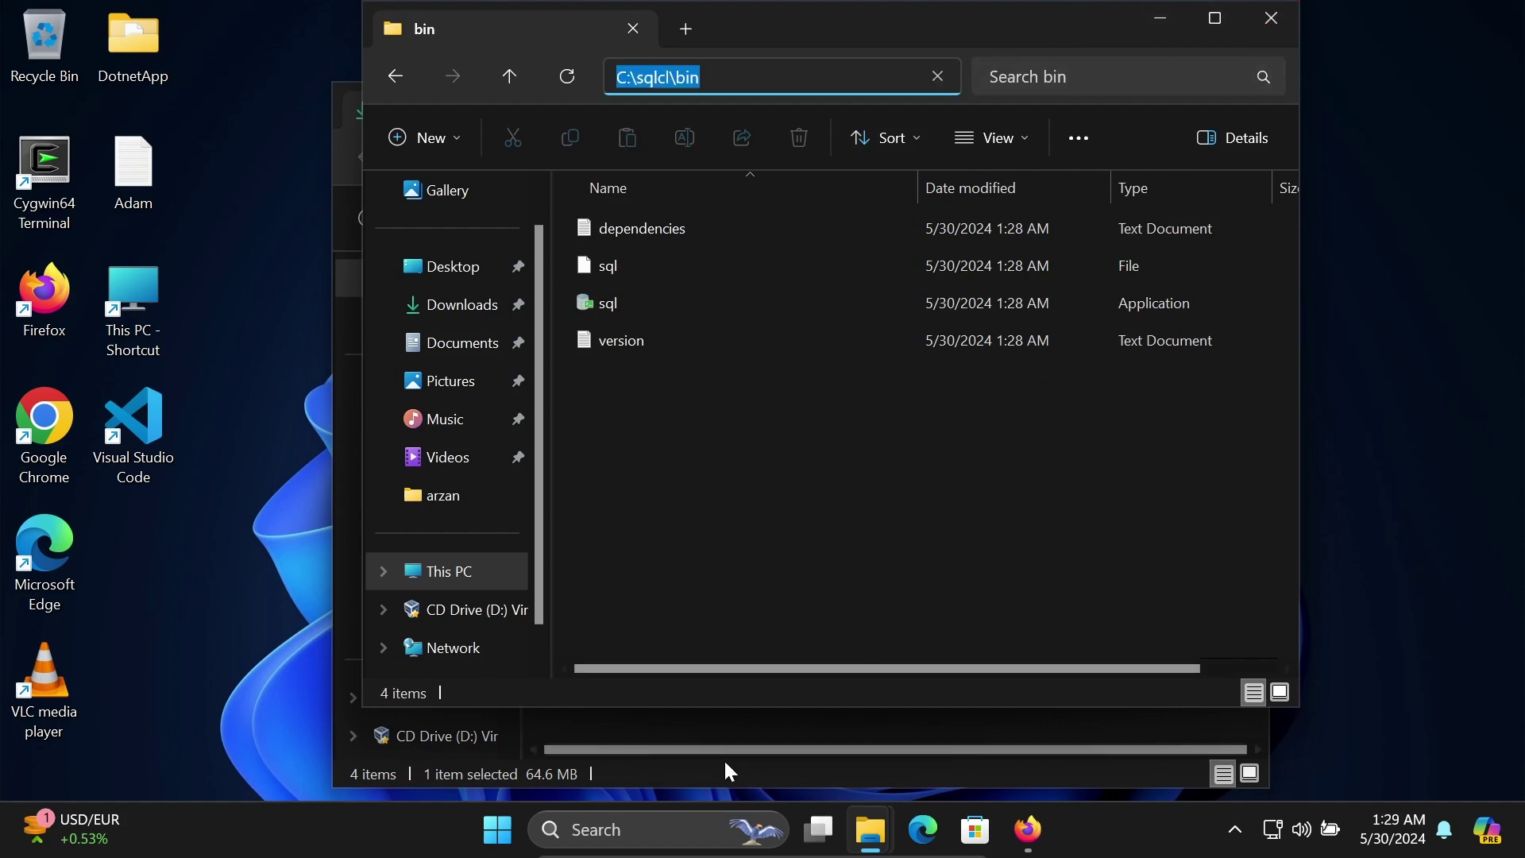
Search 'edit syste' and open the system environment variables settings.
left_click(605, 842)
type("ed")
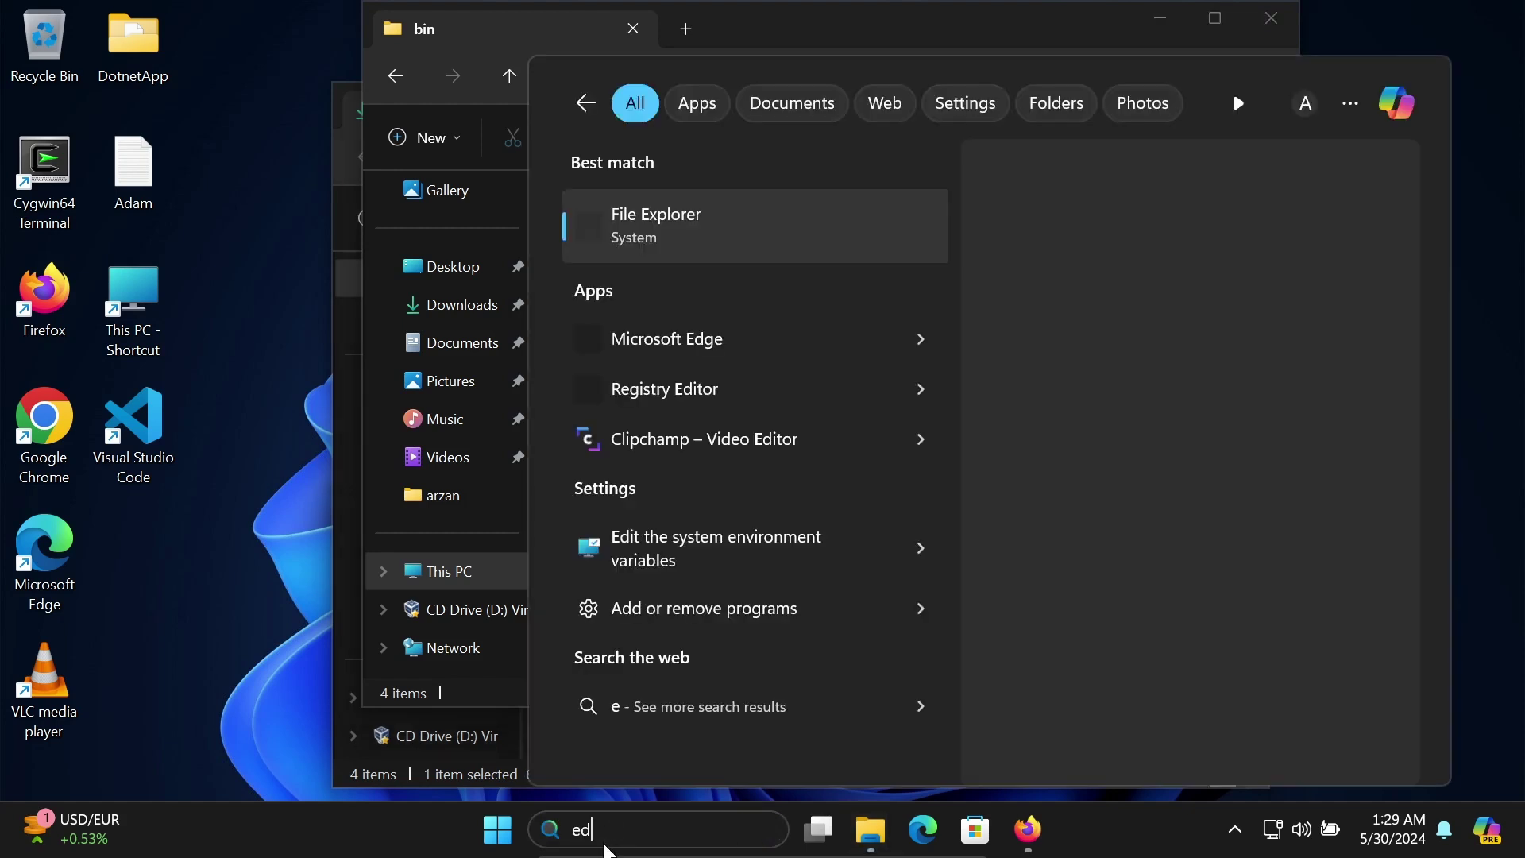
type("it sy")
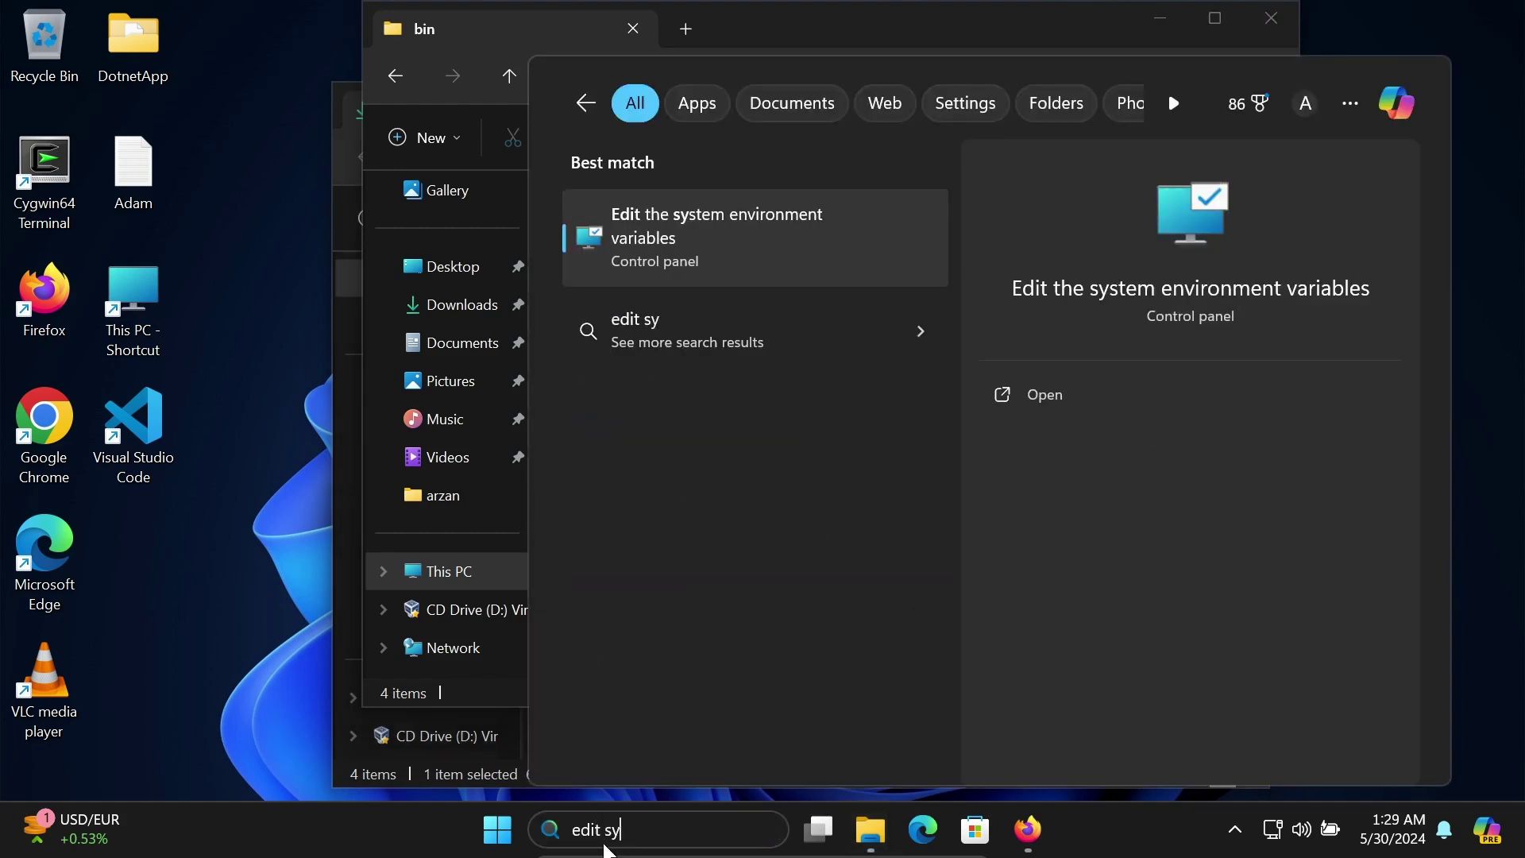
type("ste")
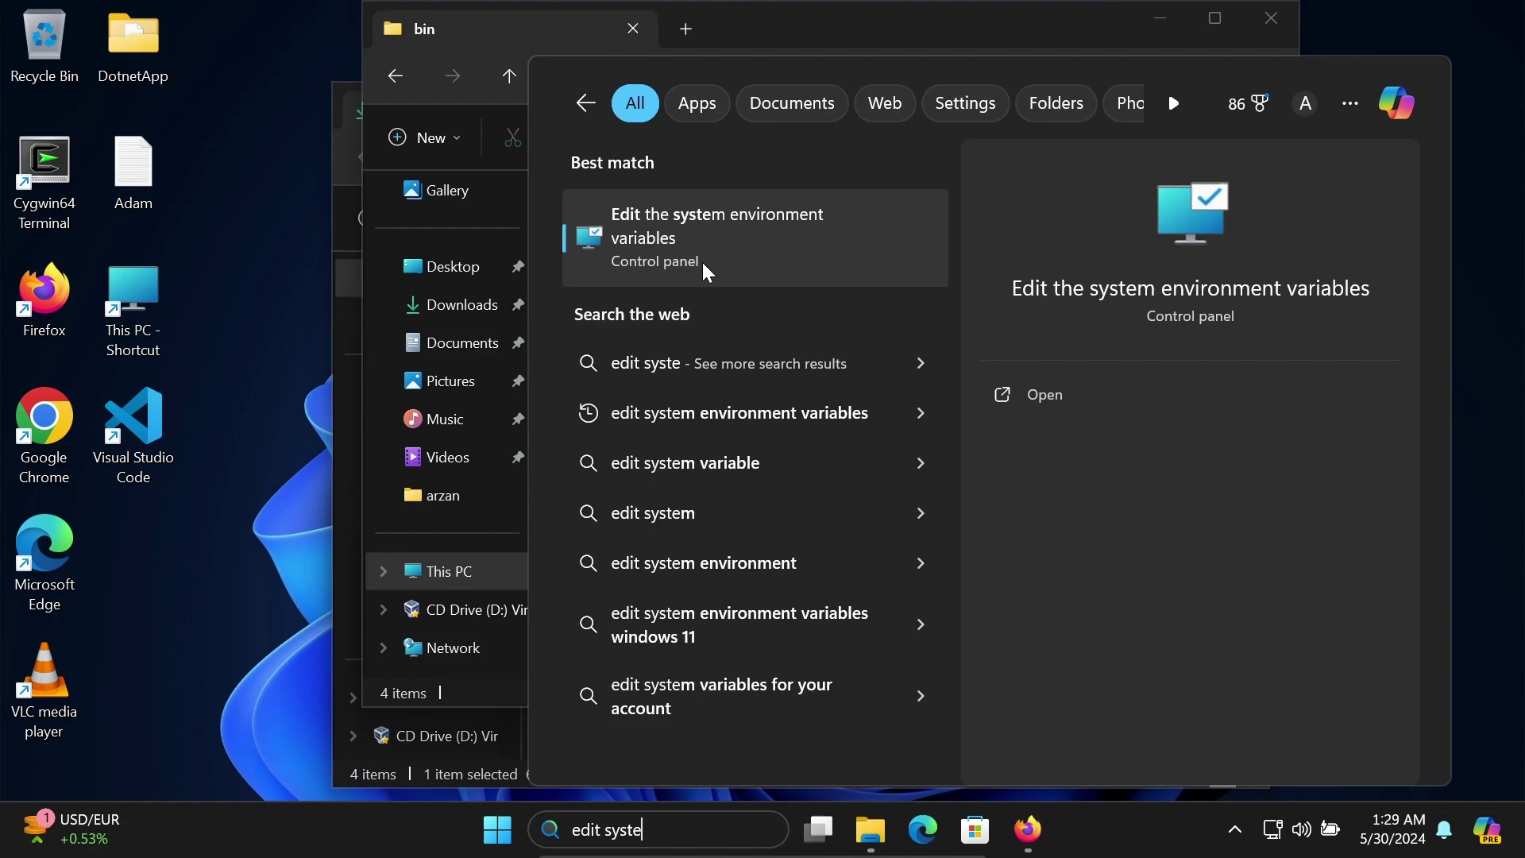
left_click(669, 254)
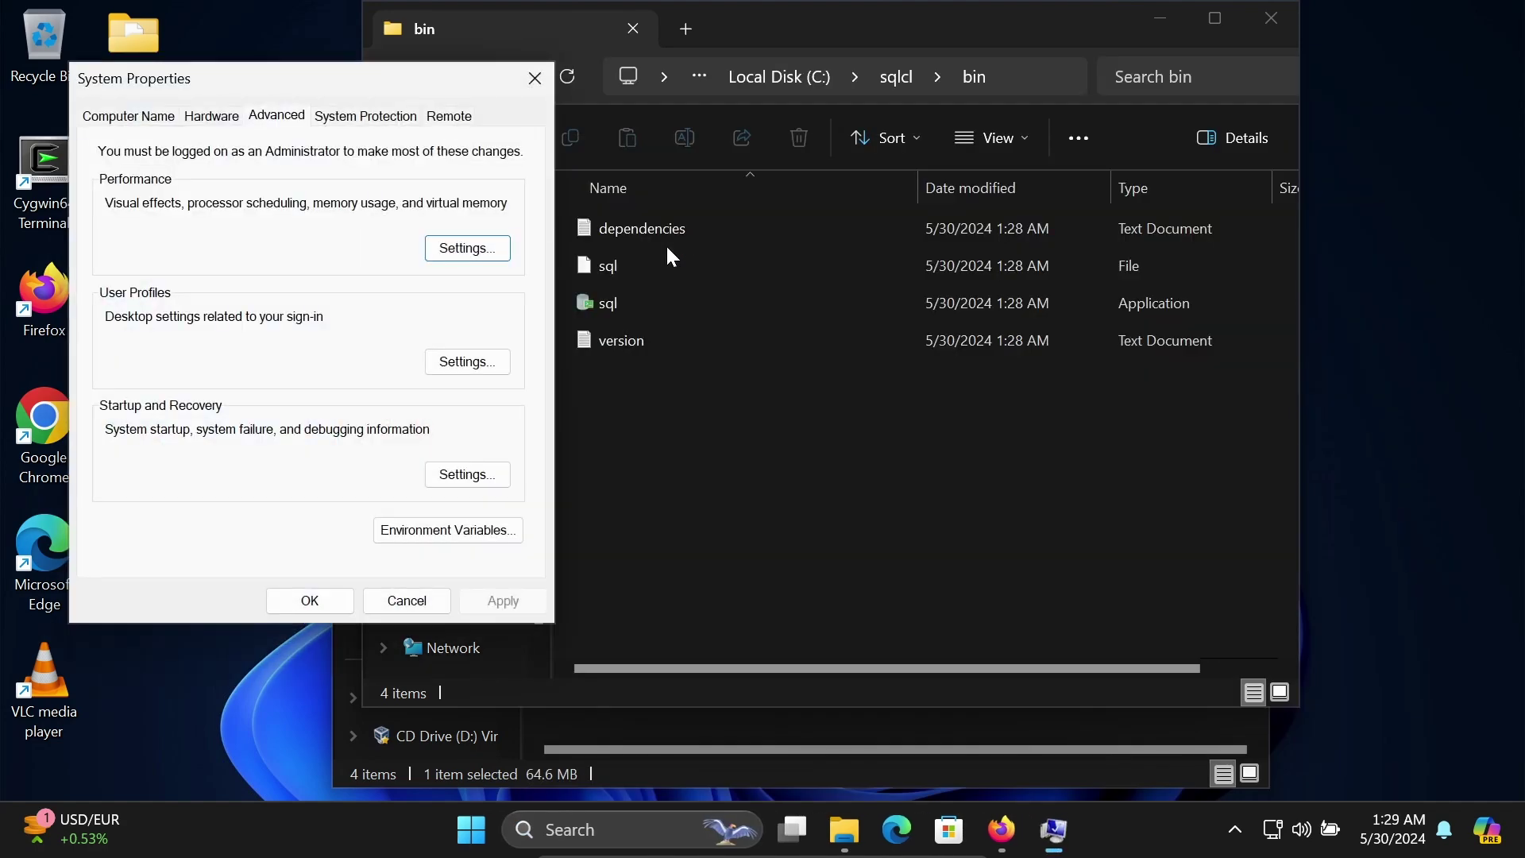
Add C:\sqlcl\bin as a new entry in the system Path variable and save all dialogs.
left_click(485, 529)
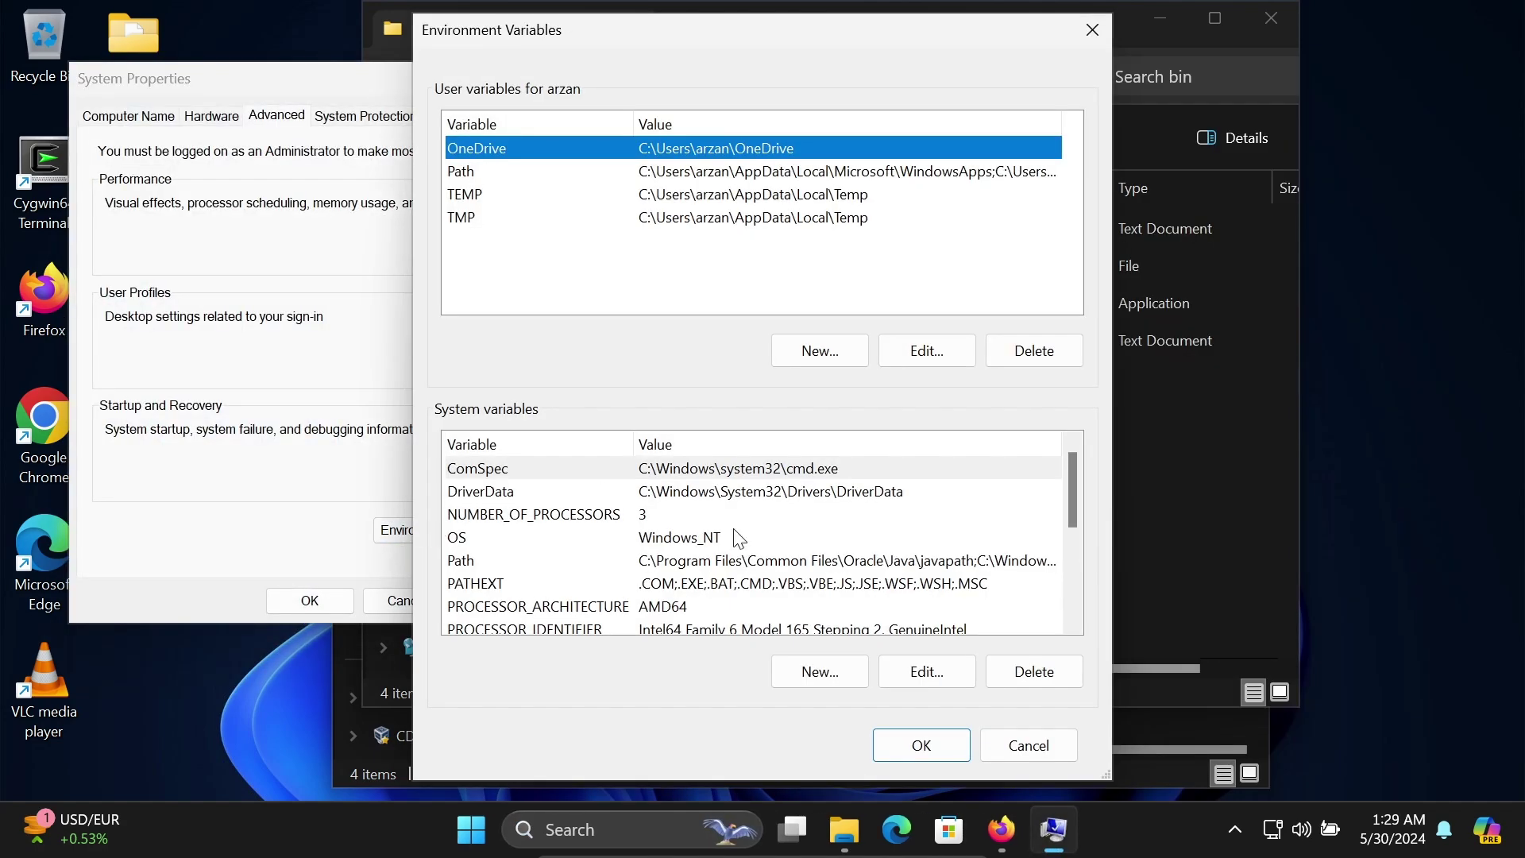
left_click(699, 583)
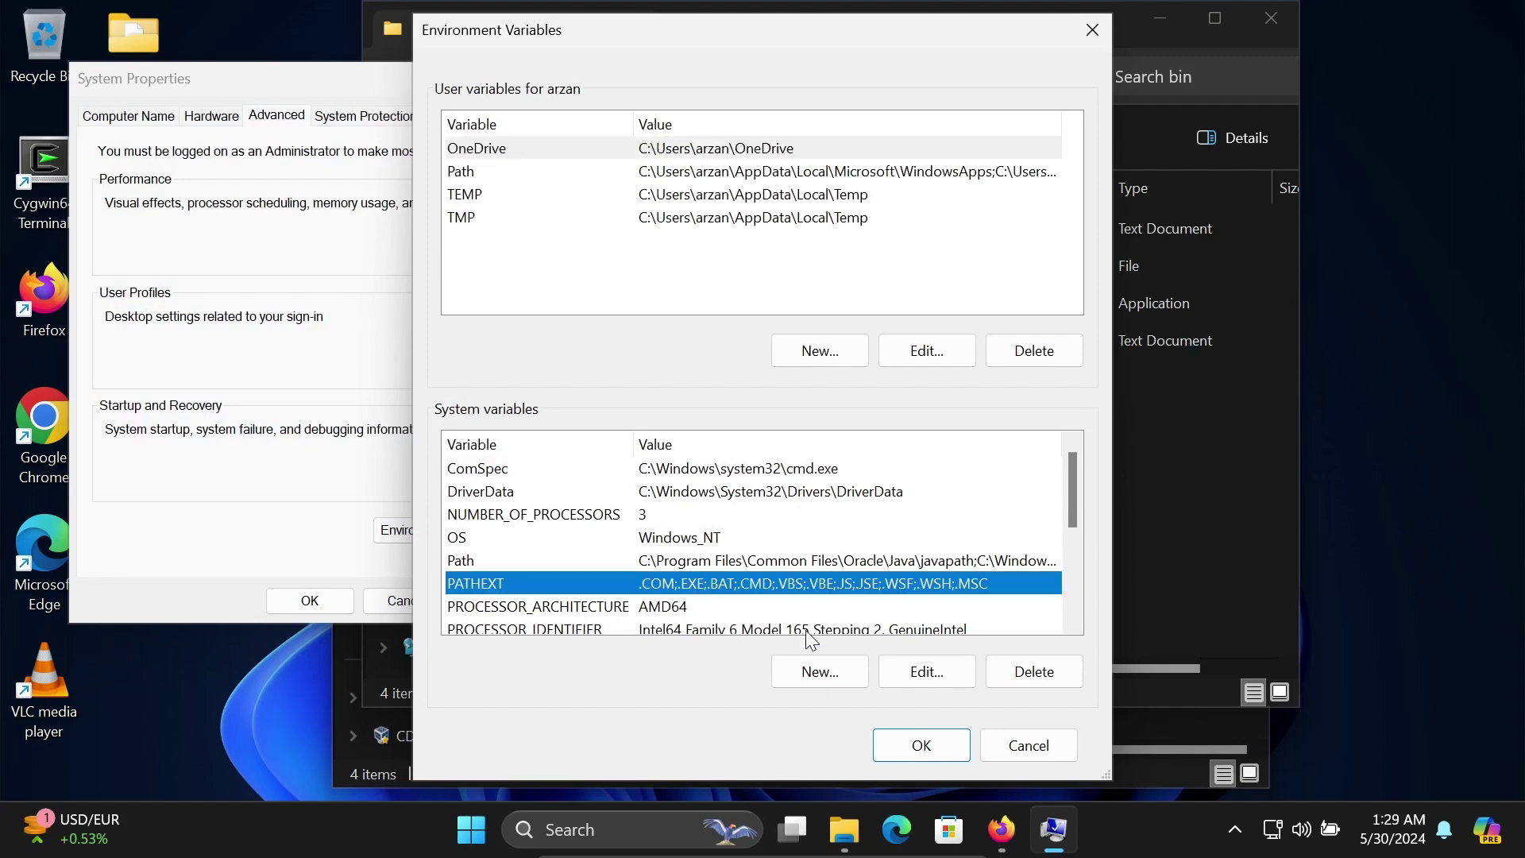
left_click(694, 560)
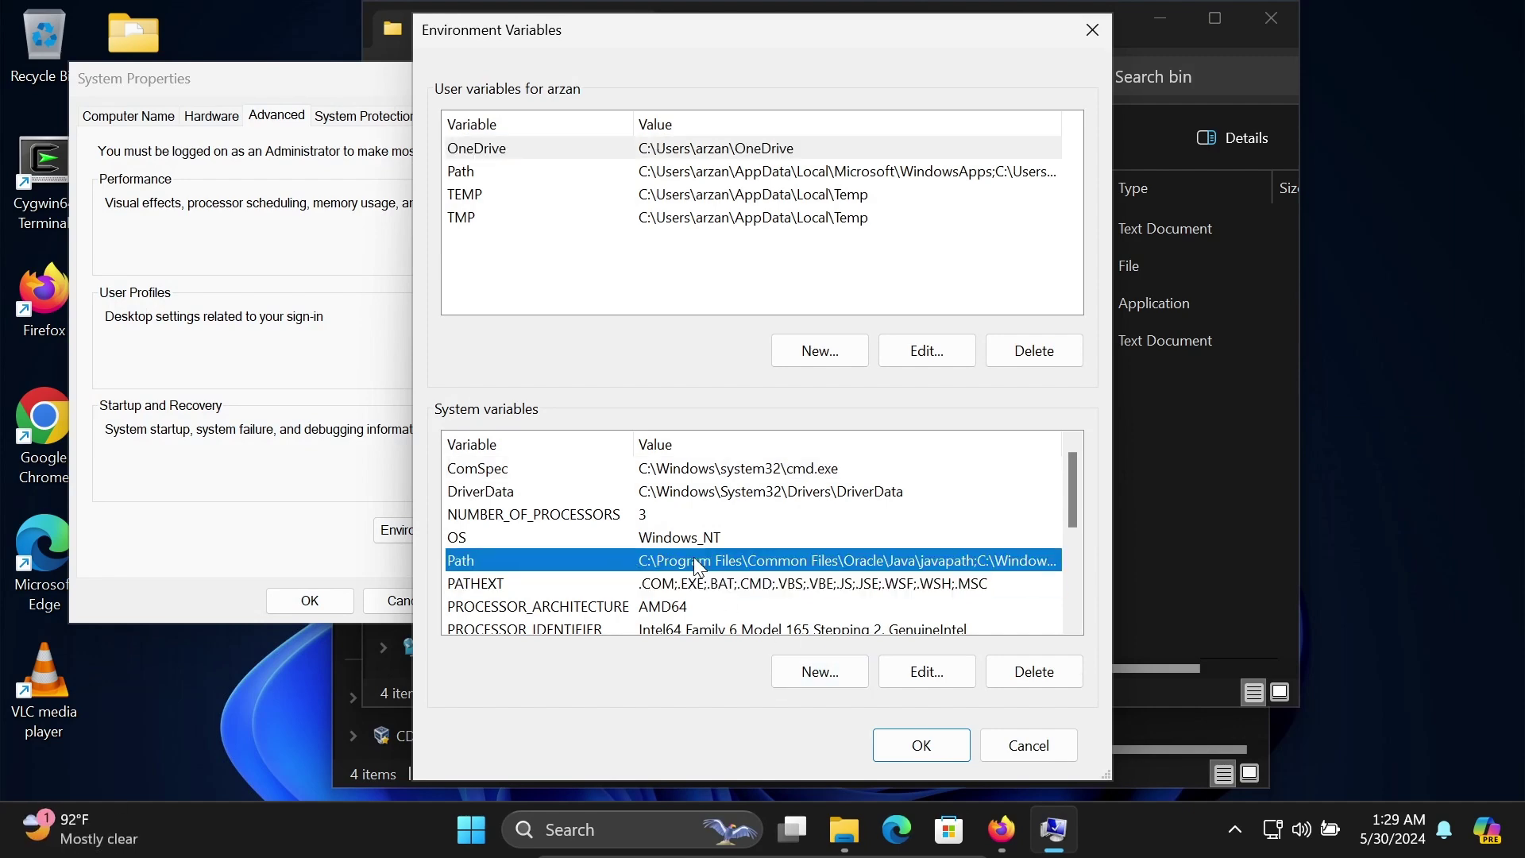
left_click(899, 674)
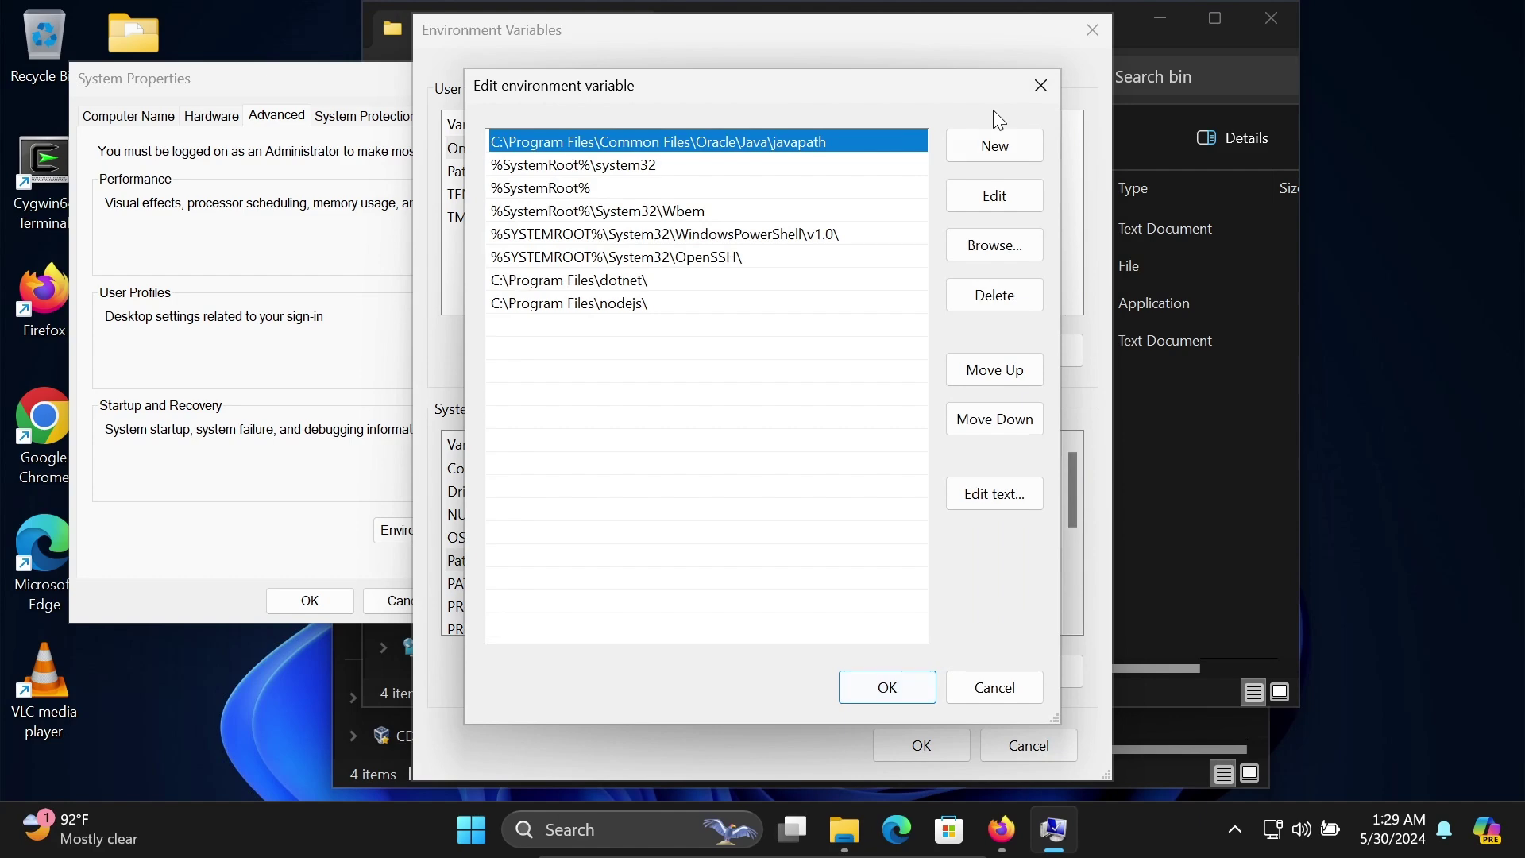
left_click(997, 148)
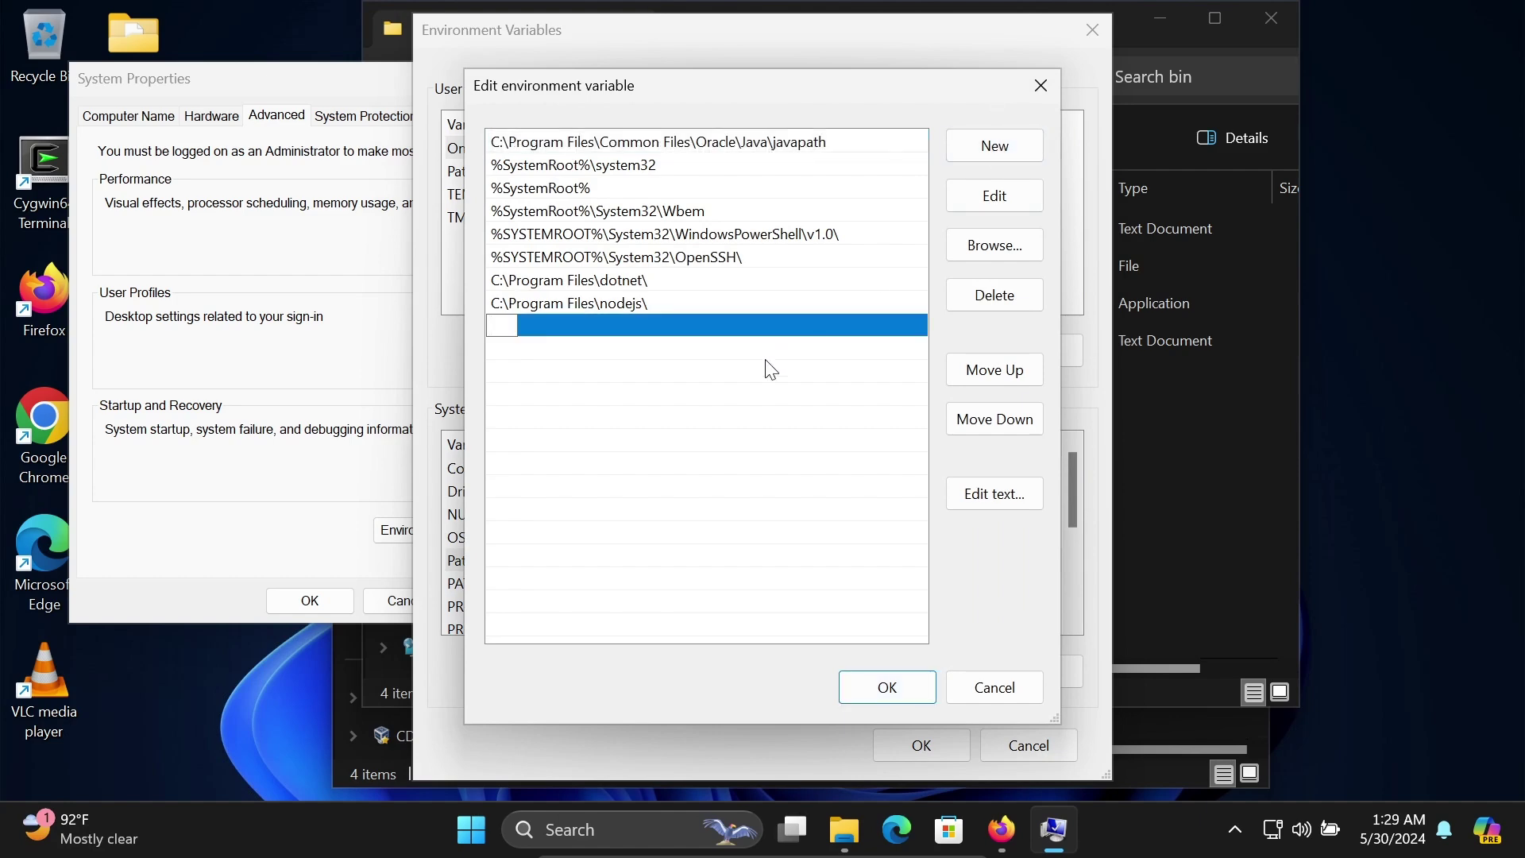
type("C:\\sqlcl\\bin")
left_click(917, 690)
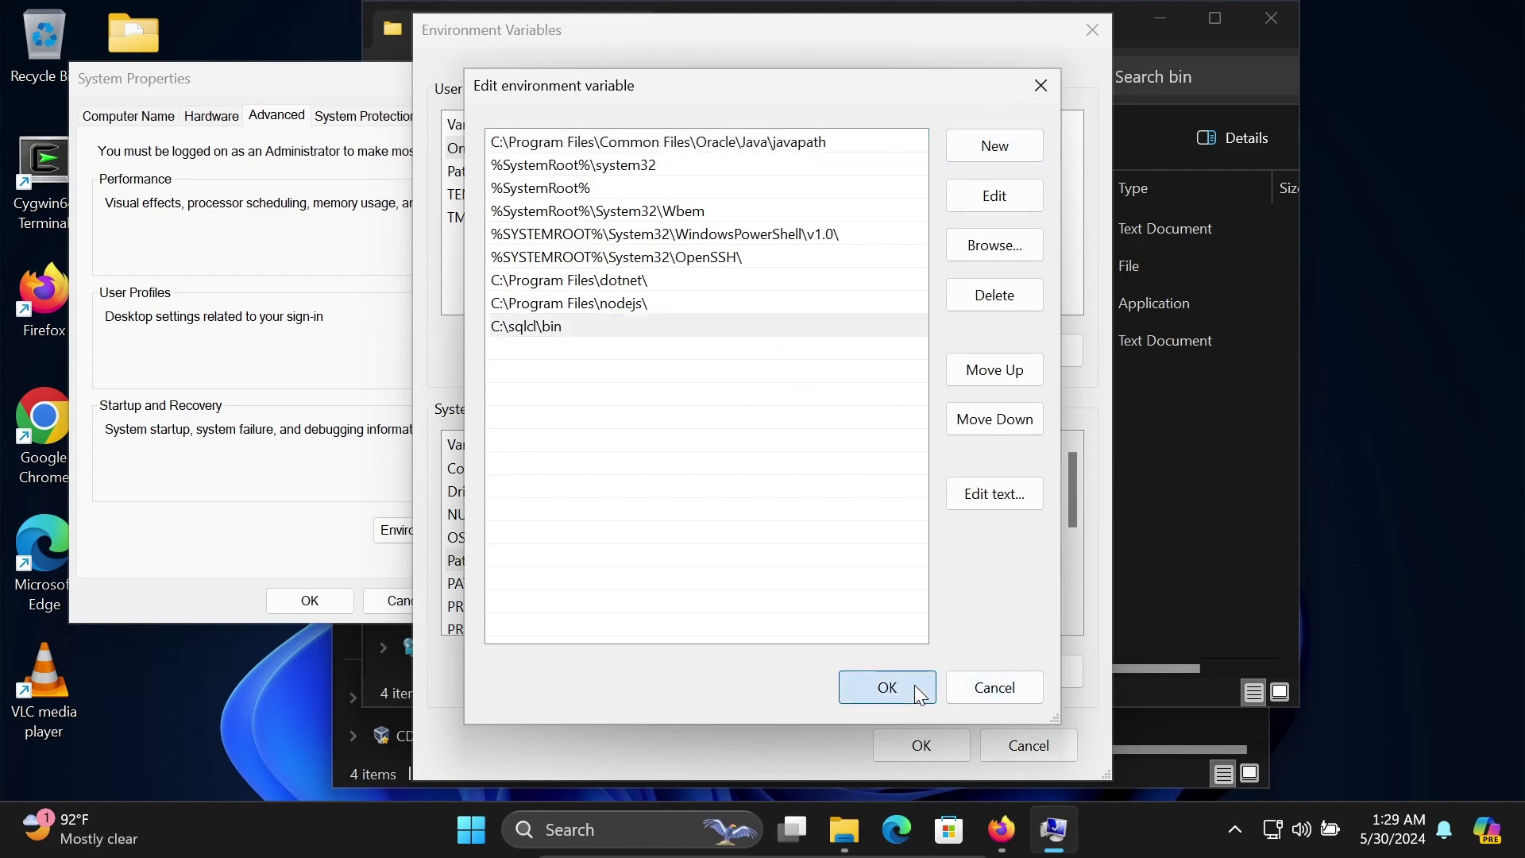
left_click(920, 745)
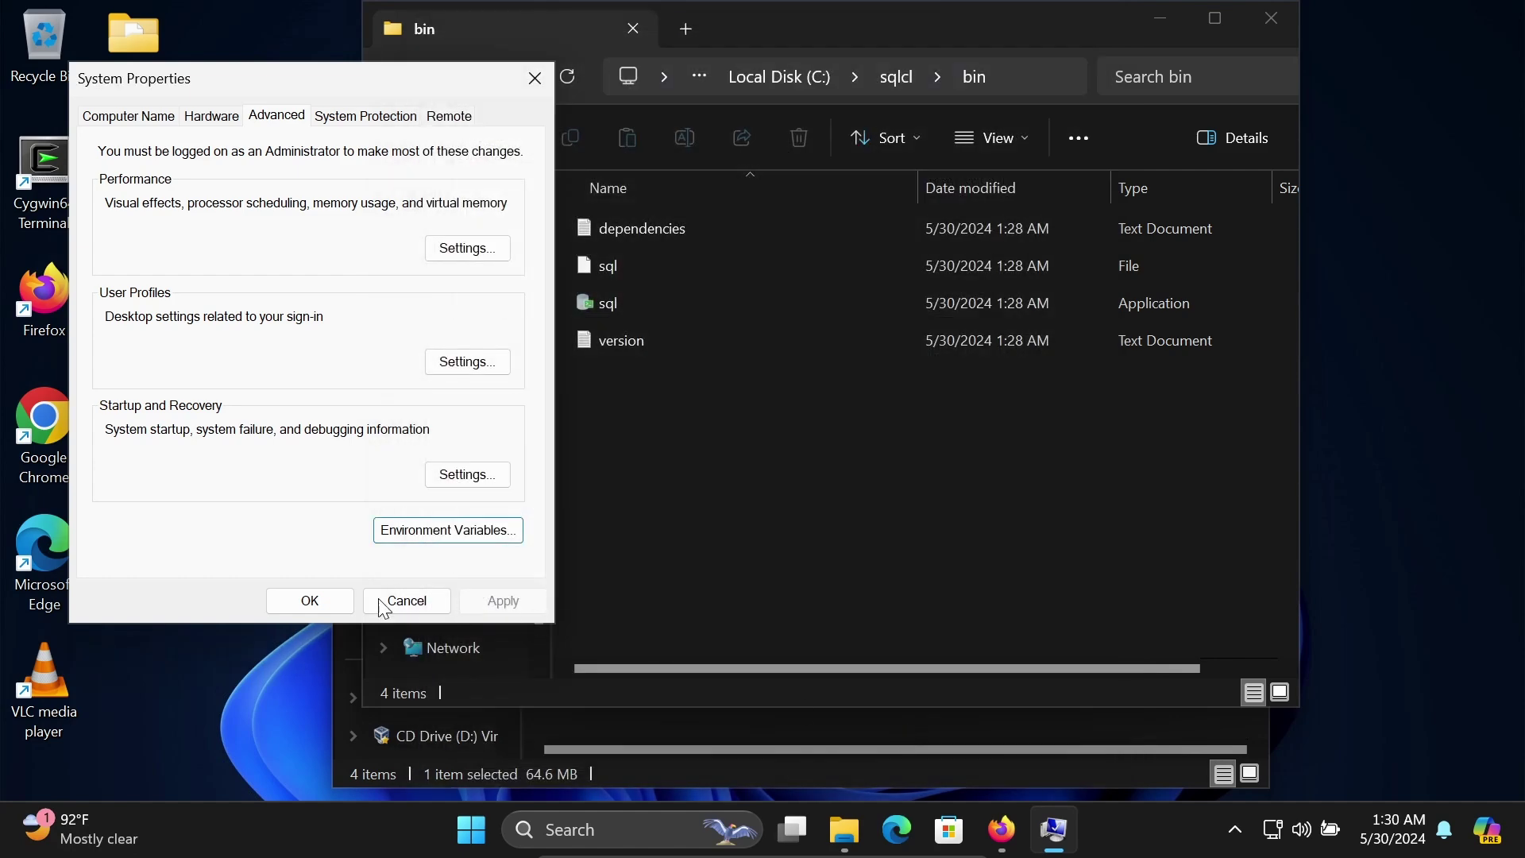
left_click(318, 603)
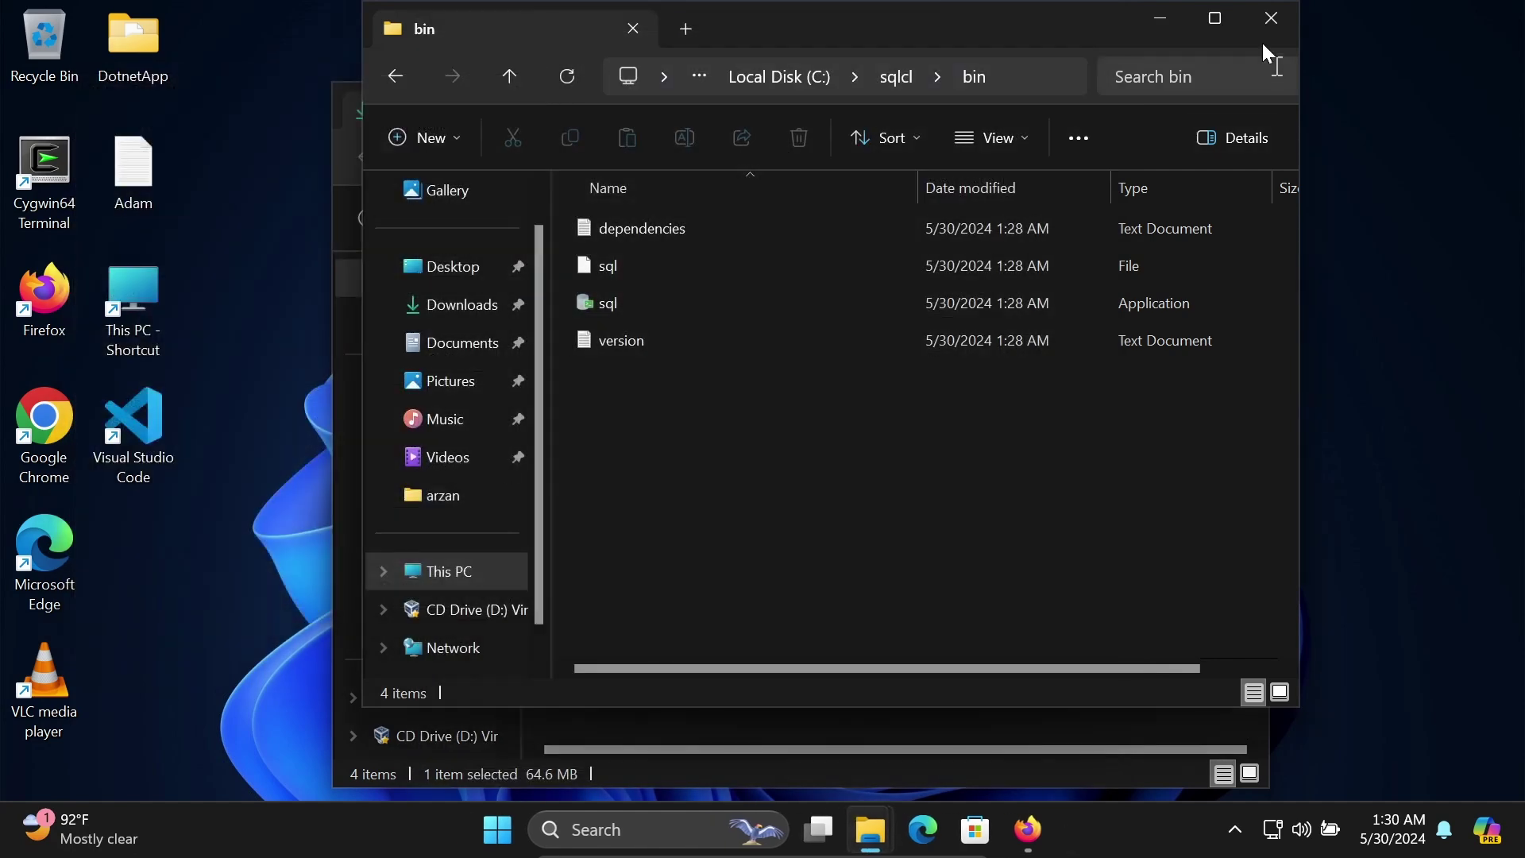
Close the bin and Downloads Explorer windows and open a fresh Command Prompt.
left_click(1270, 20)
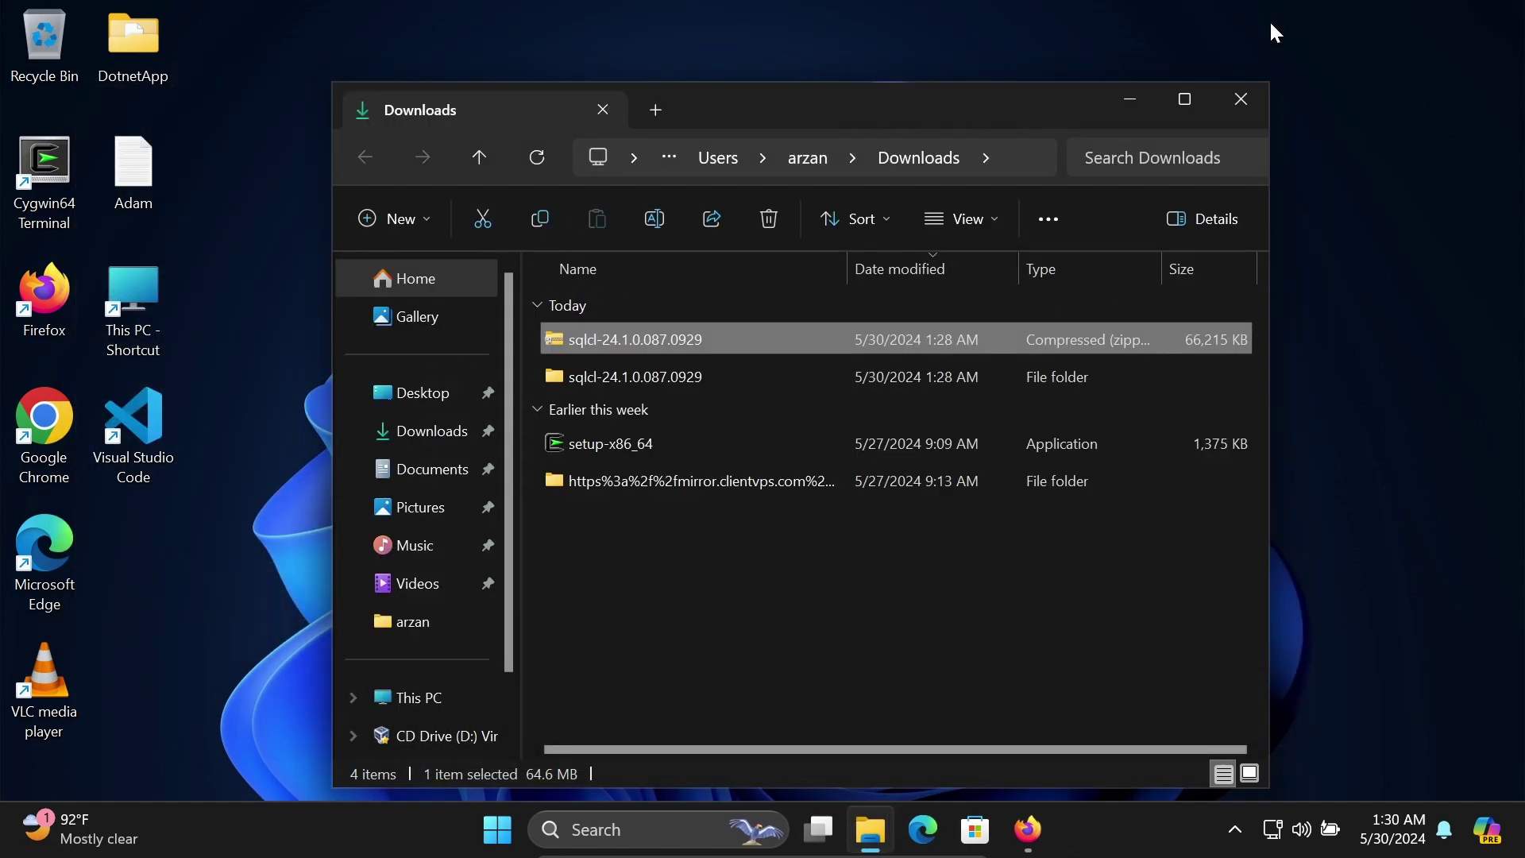
left_click(1242, 103)
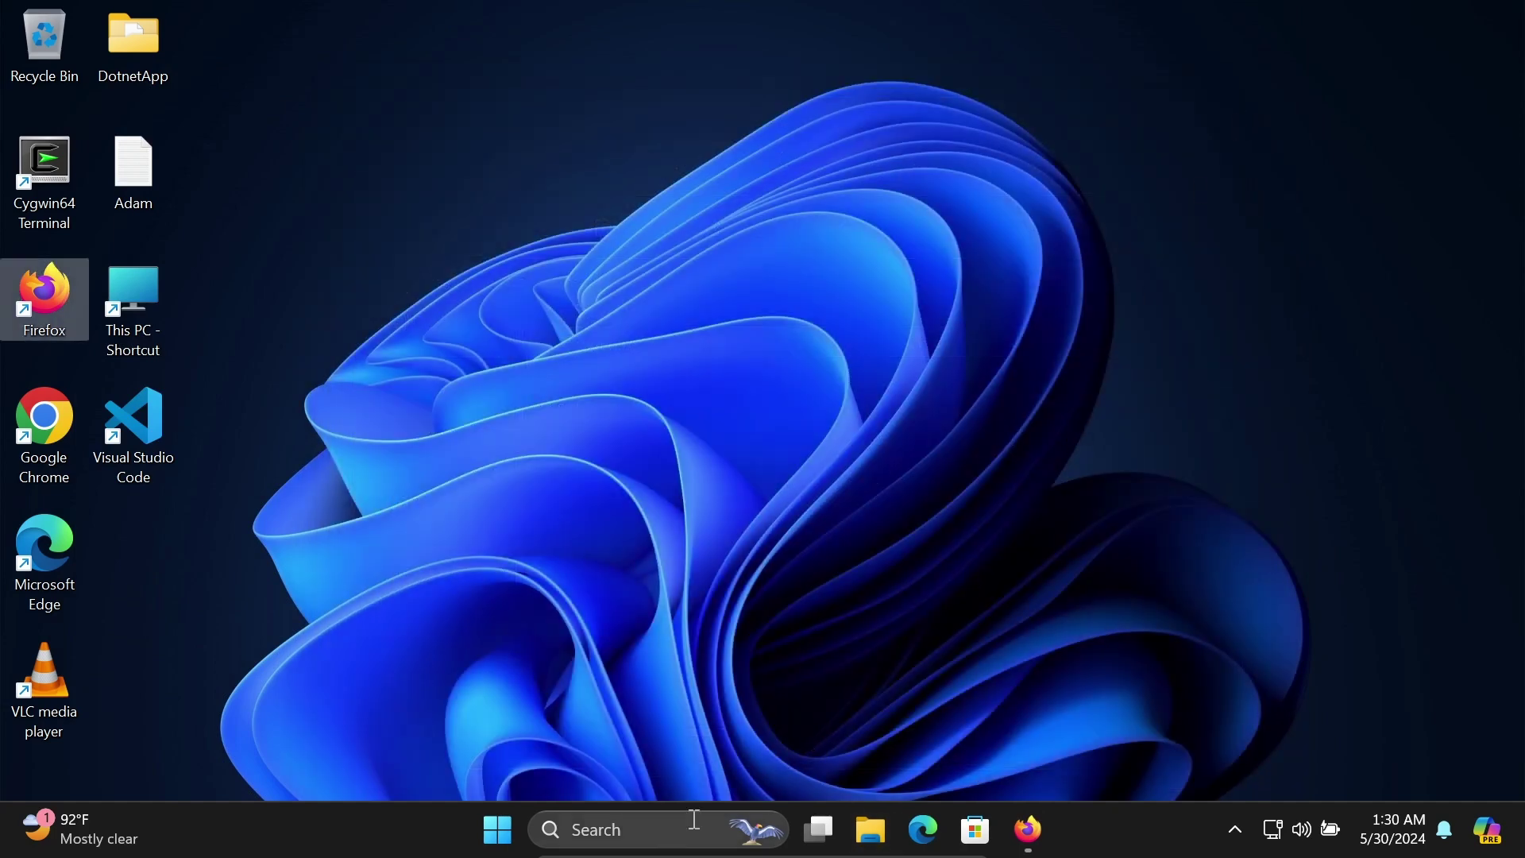
left_click(642, 830)
type("cmd")
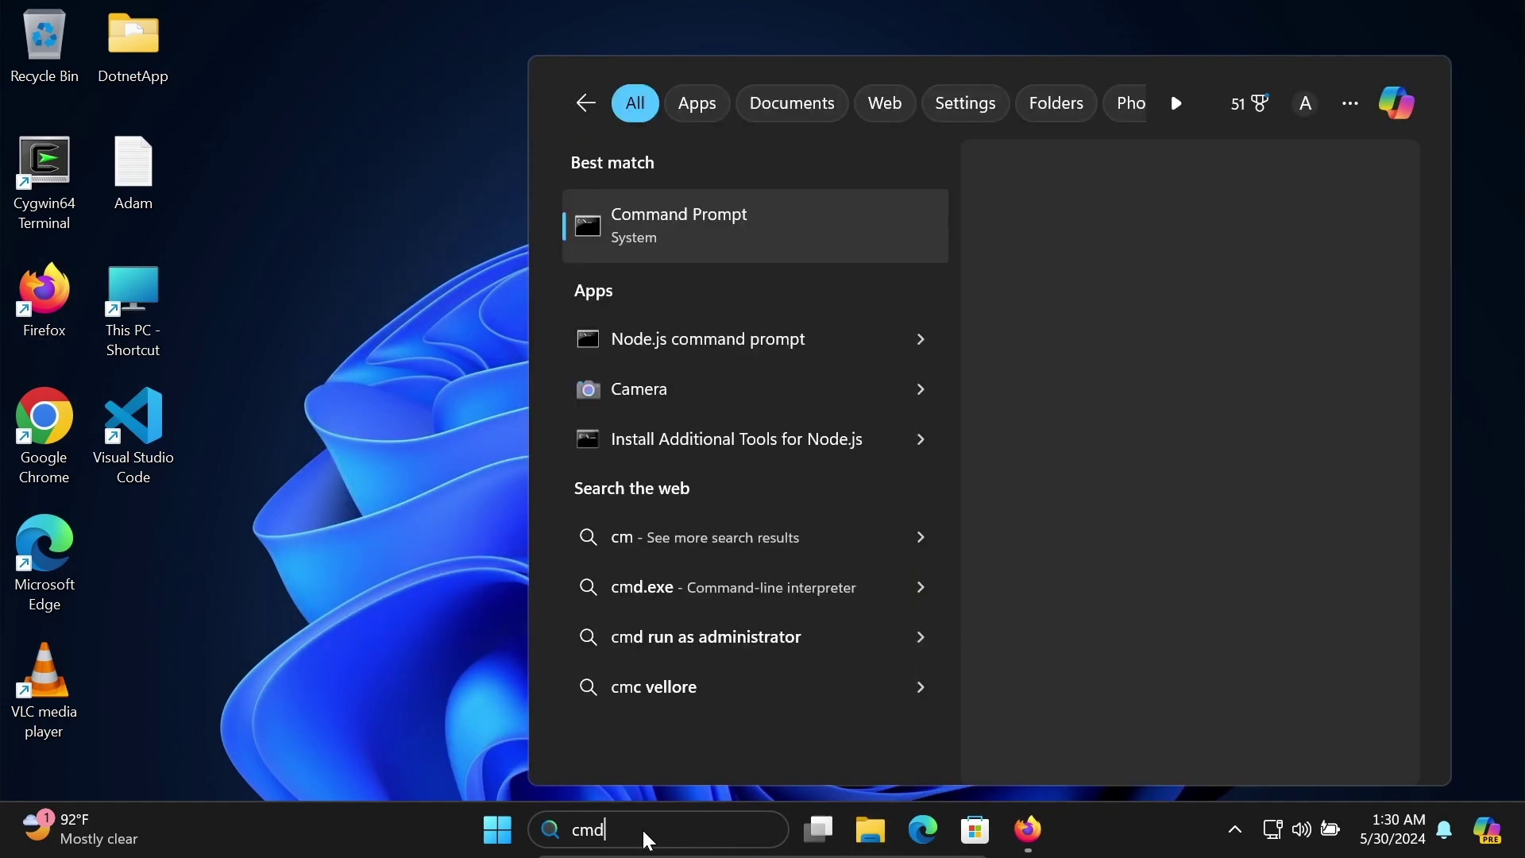
key("Return")
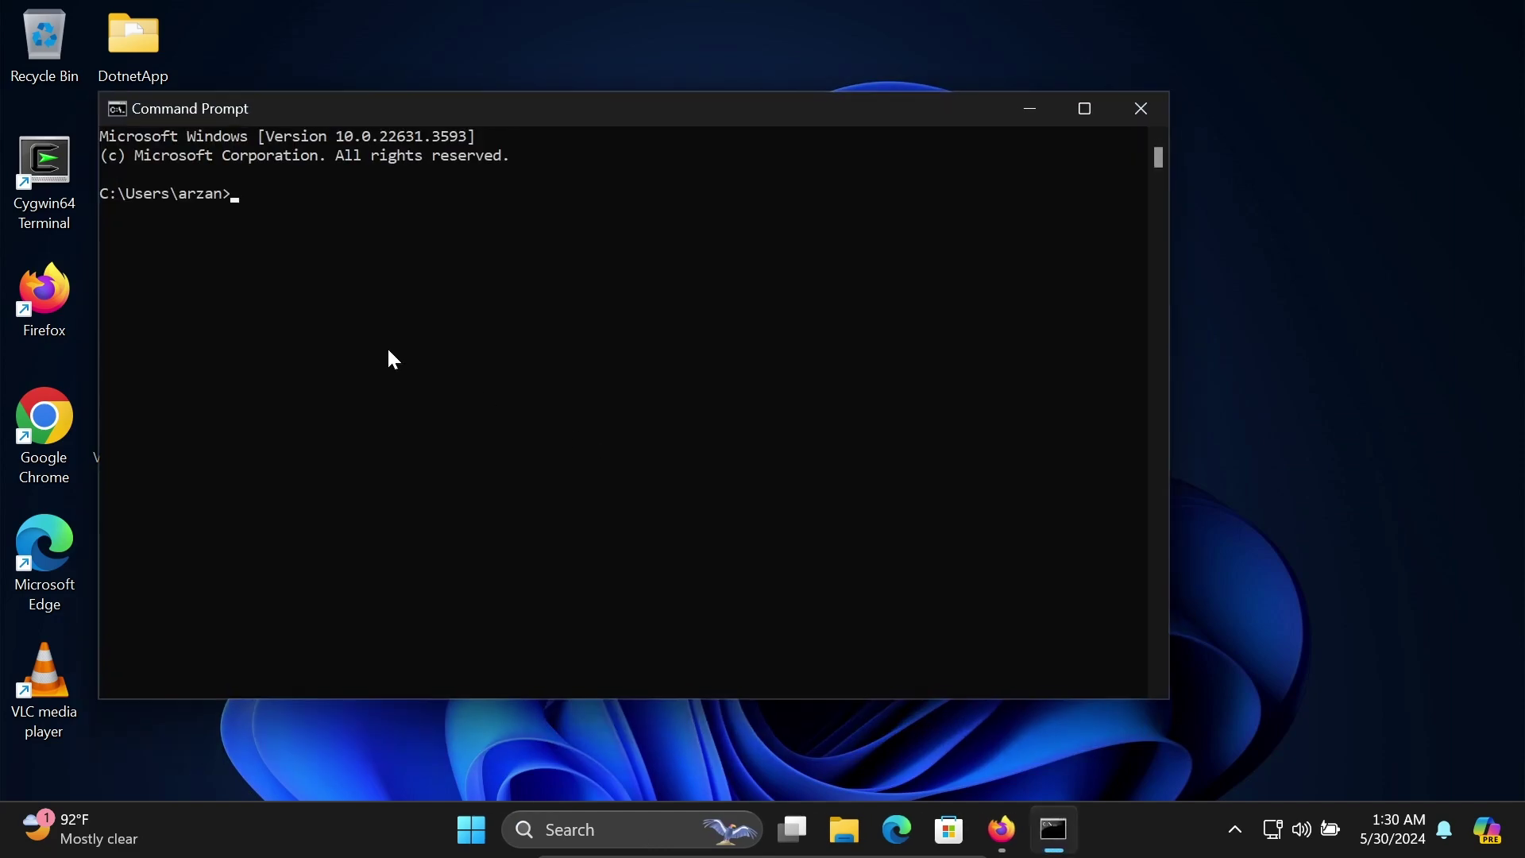
Run 'sql --version' and scroll up through the SQLcl help text it prints.
type("sql ")
type("--versio")
type("n")
key("Return")
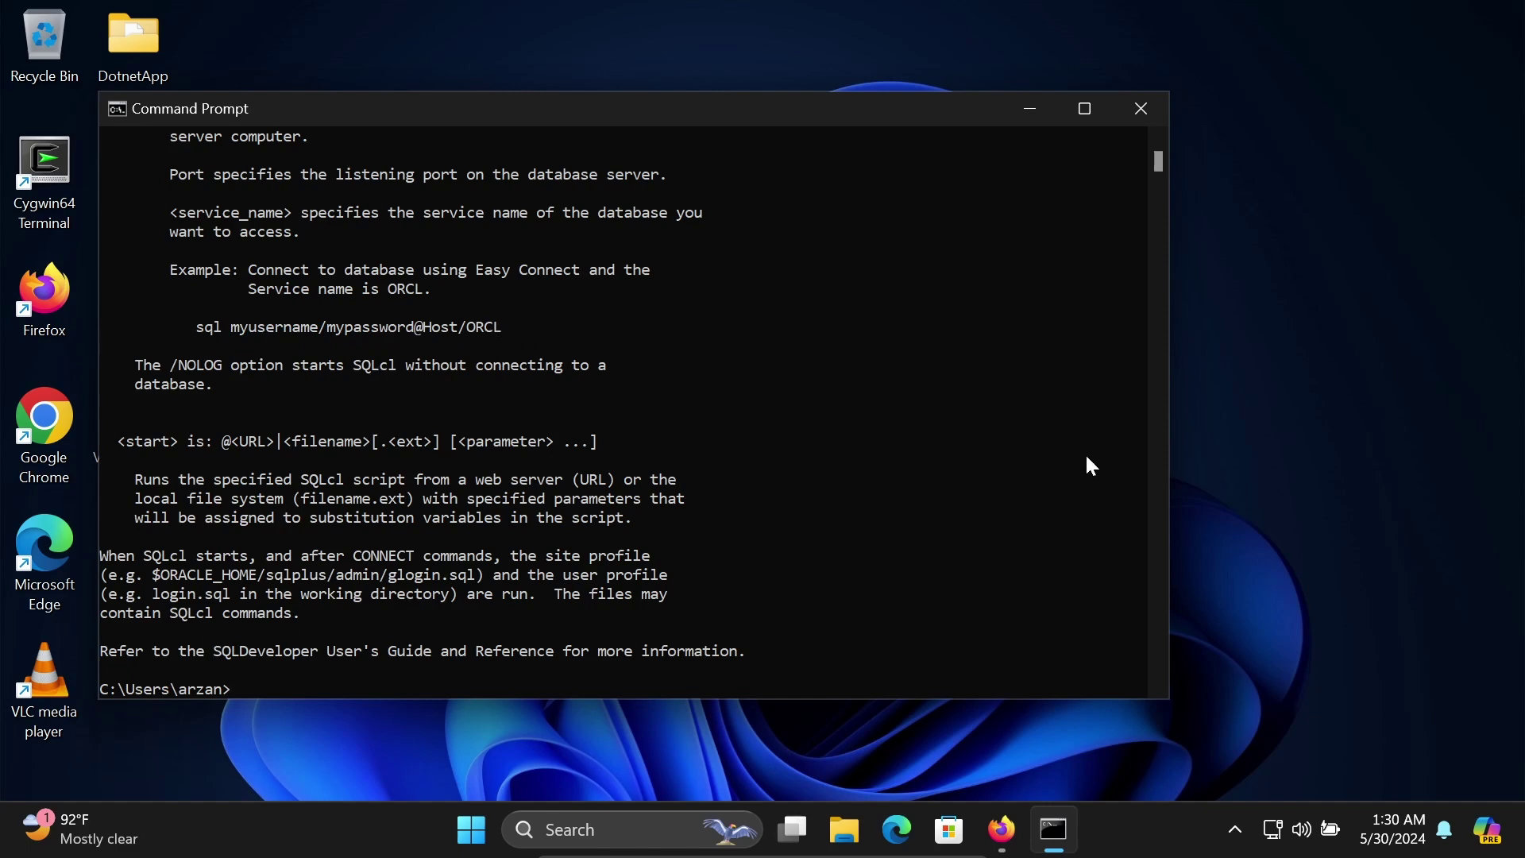
scroll(1159, 143, "up", 5)
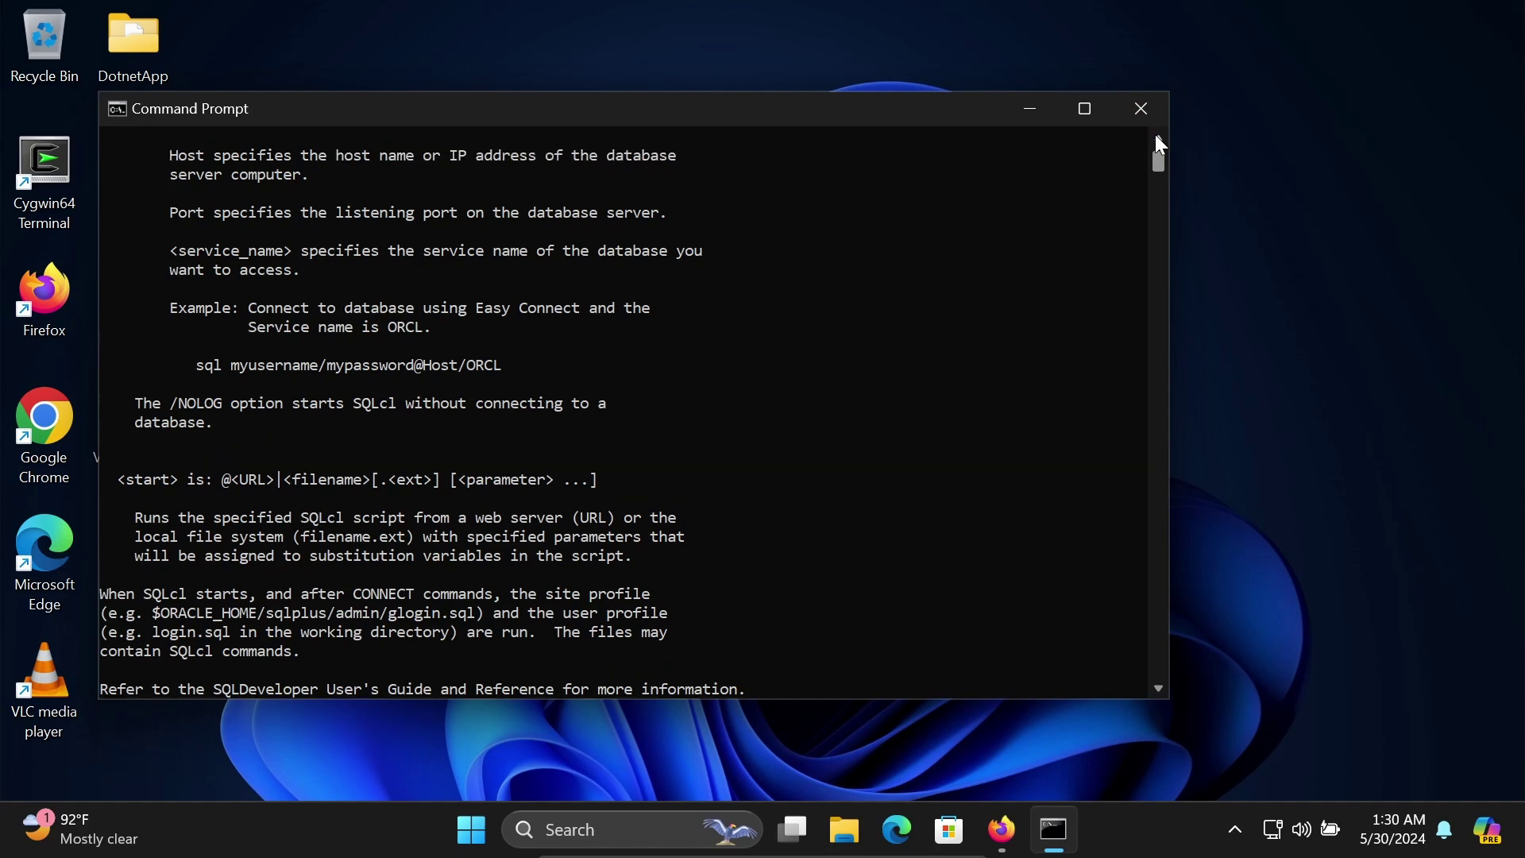
scroll(1160, 143, "up", 8)
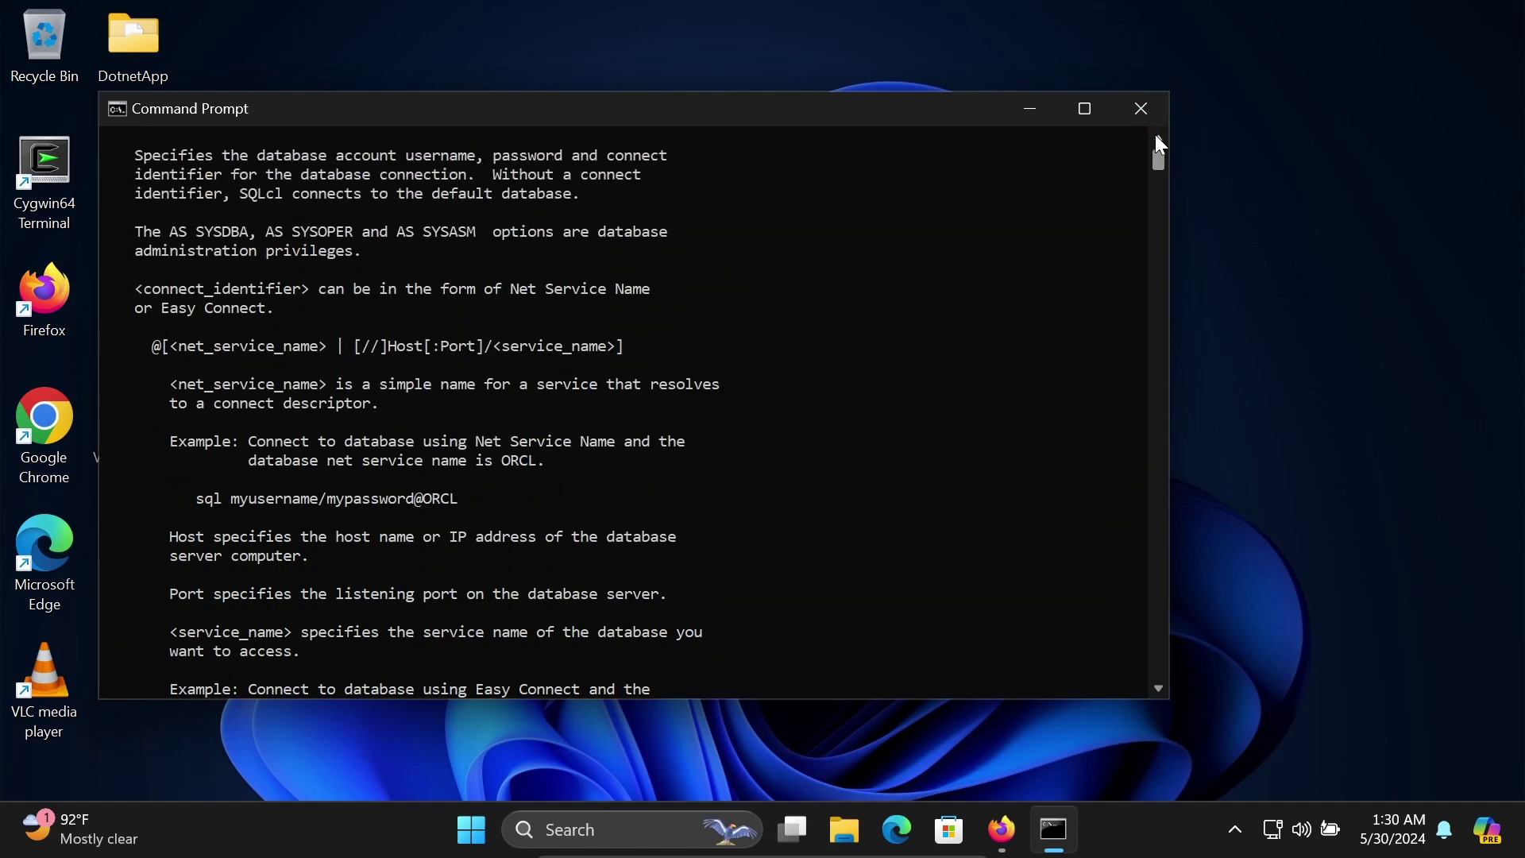
scroll(1159, 143, "up", 9)
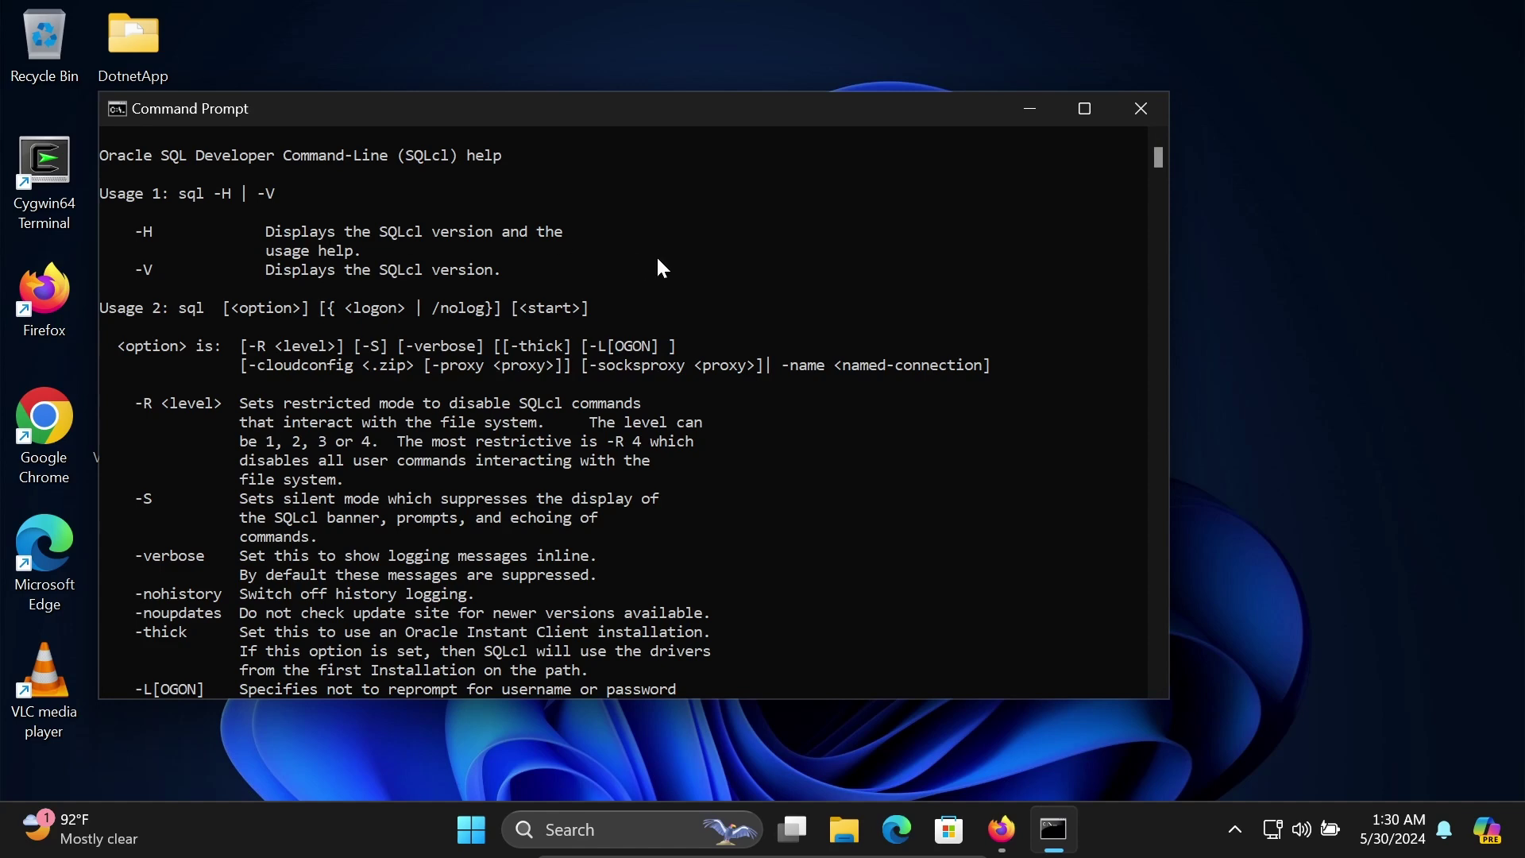
key("Return")
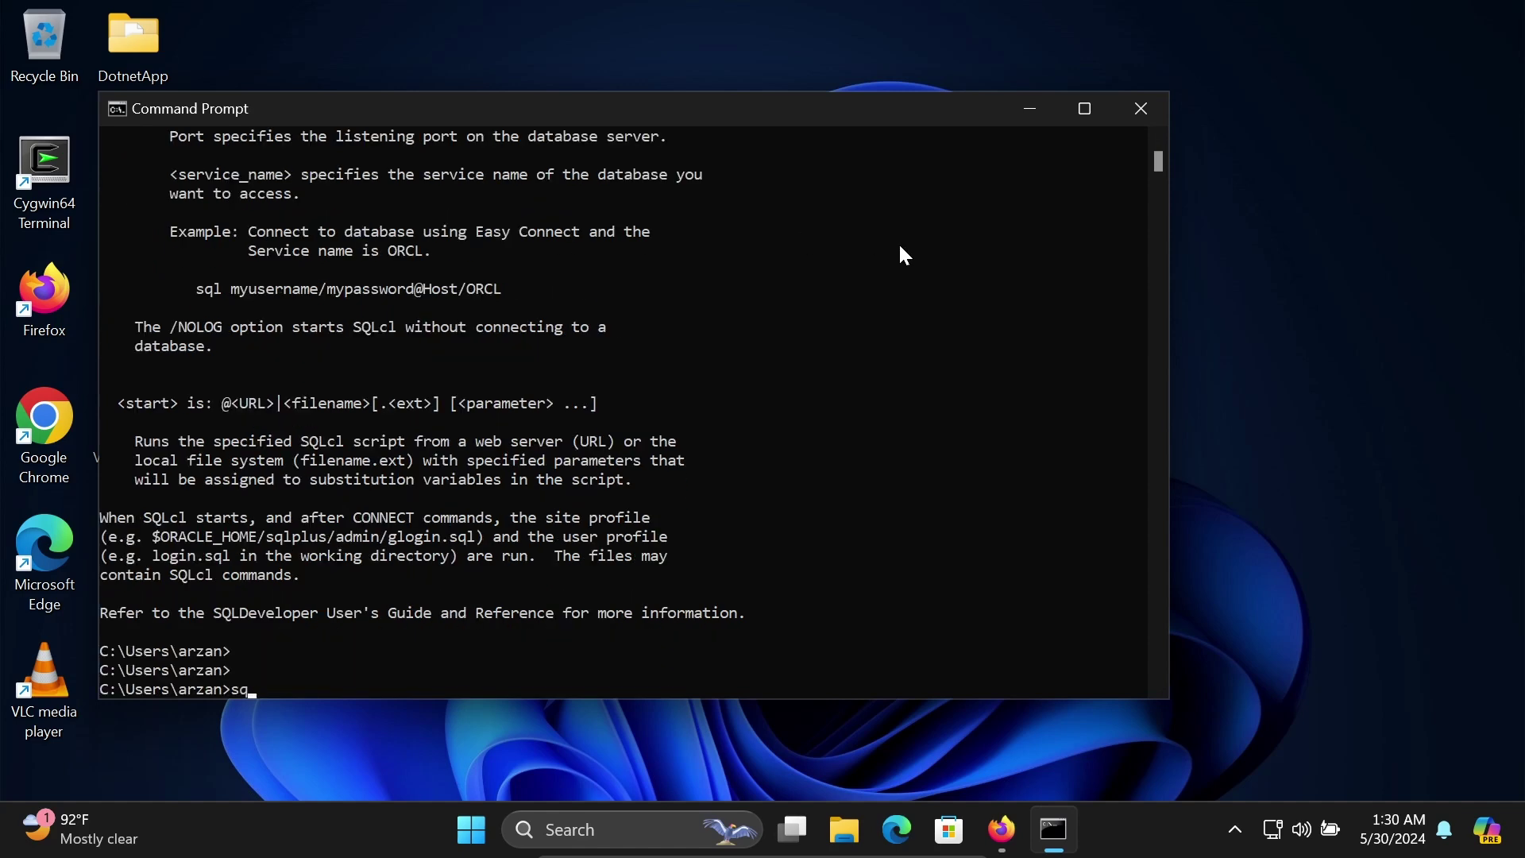
Run 'sql -v' to show SQLcl Release 24.1.0.0, then start SQLcl with 'sql'.
type("sql -v")
key("Return")
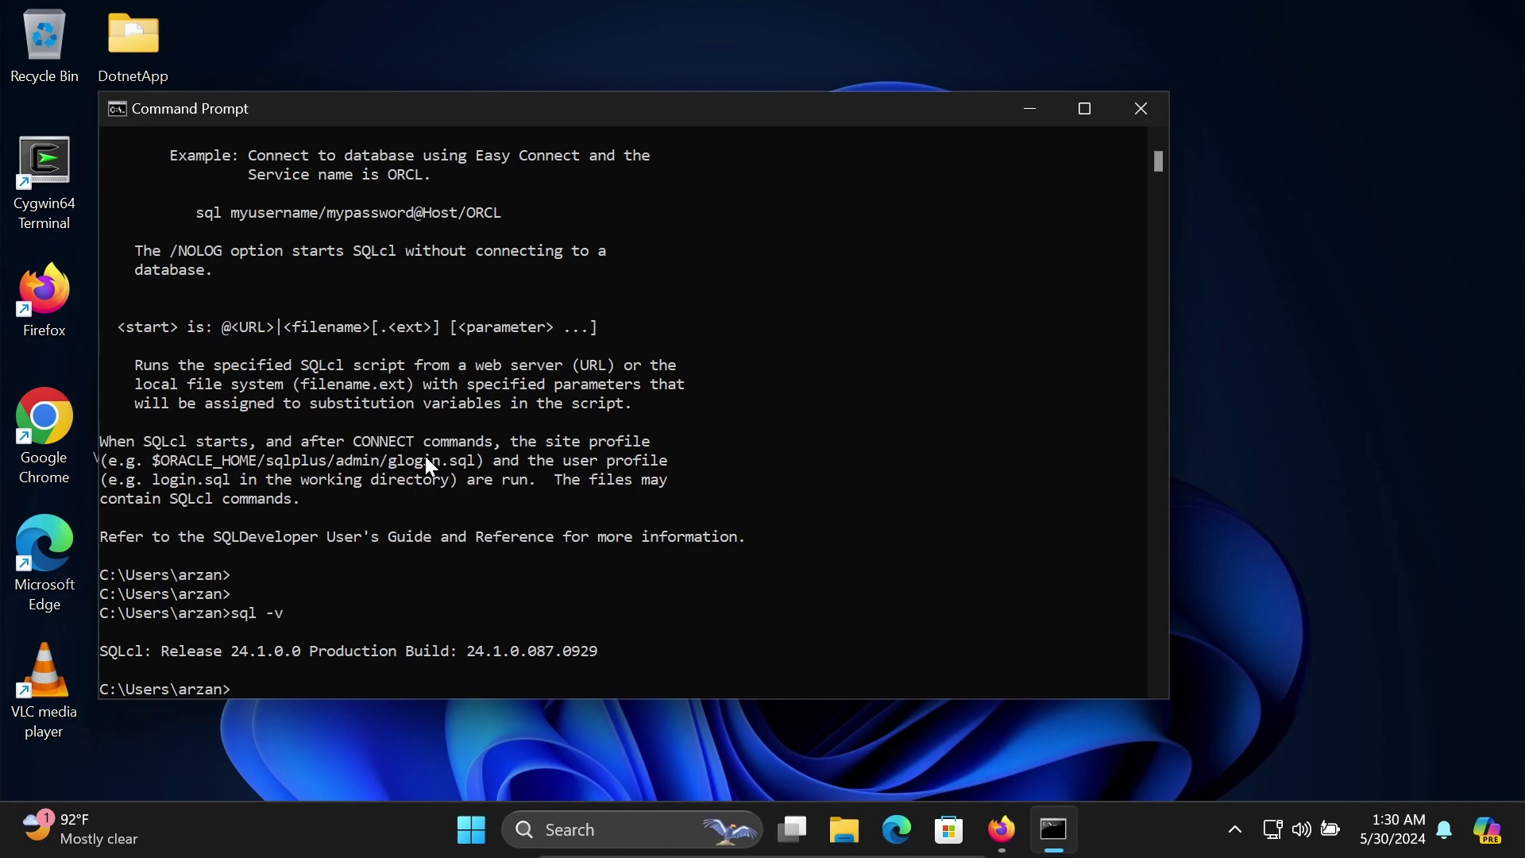
type("sql")
key("Return")
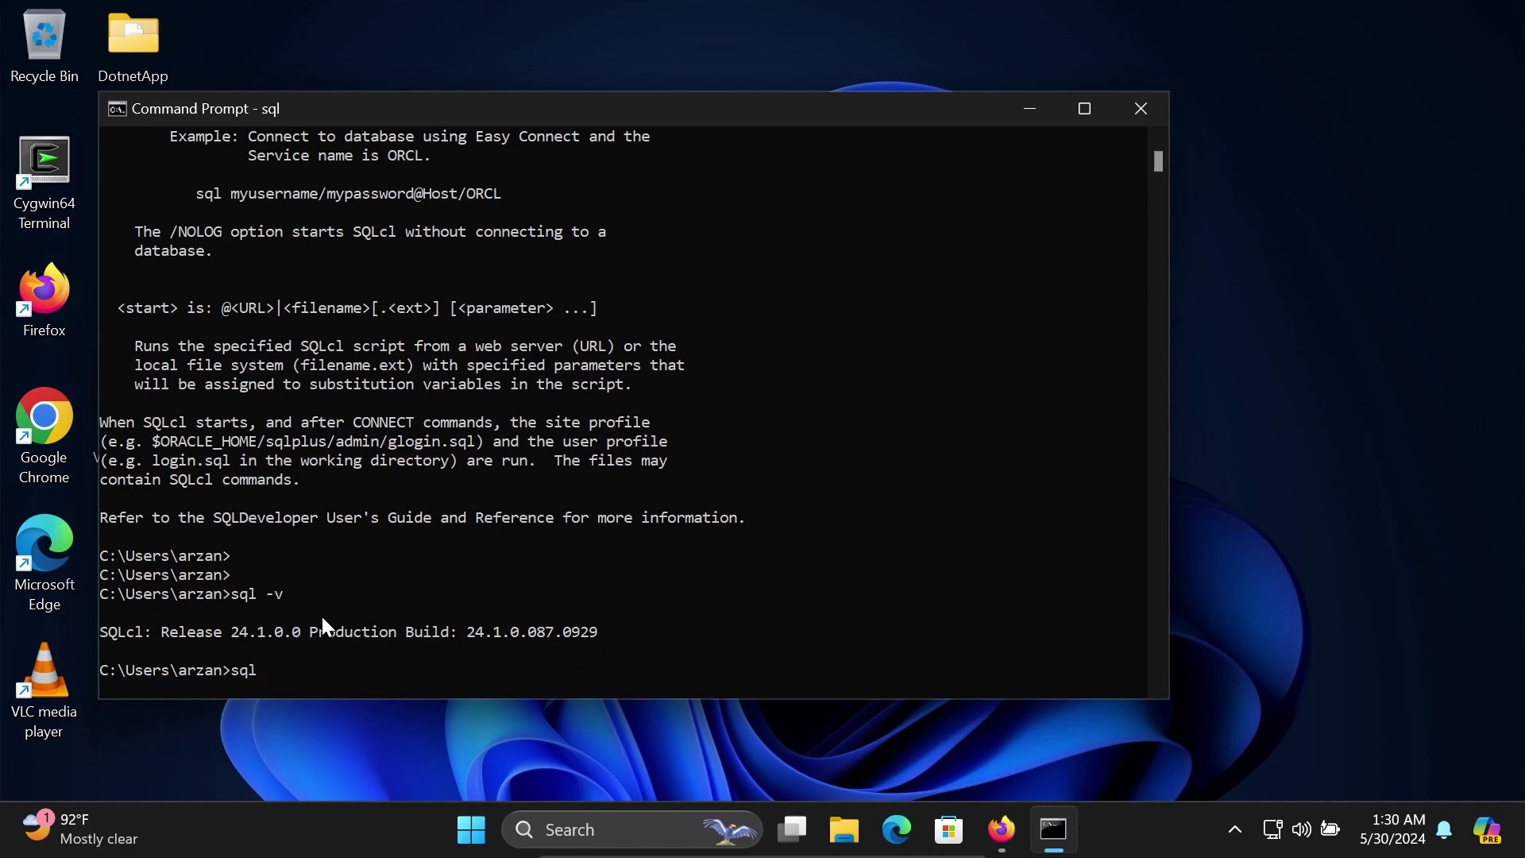